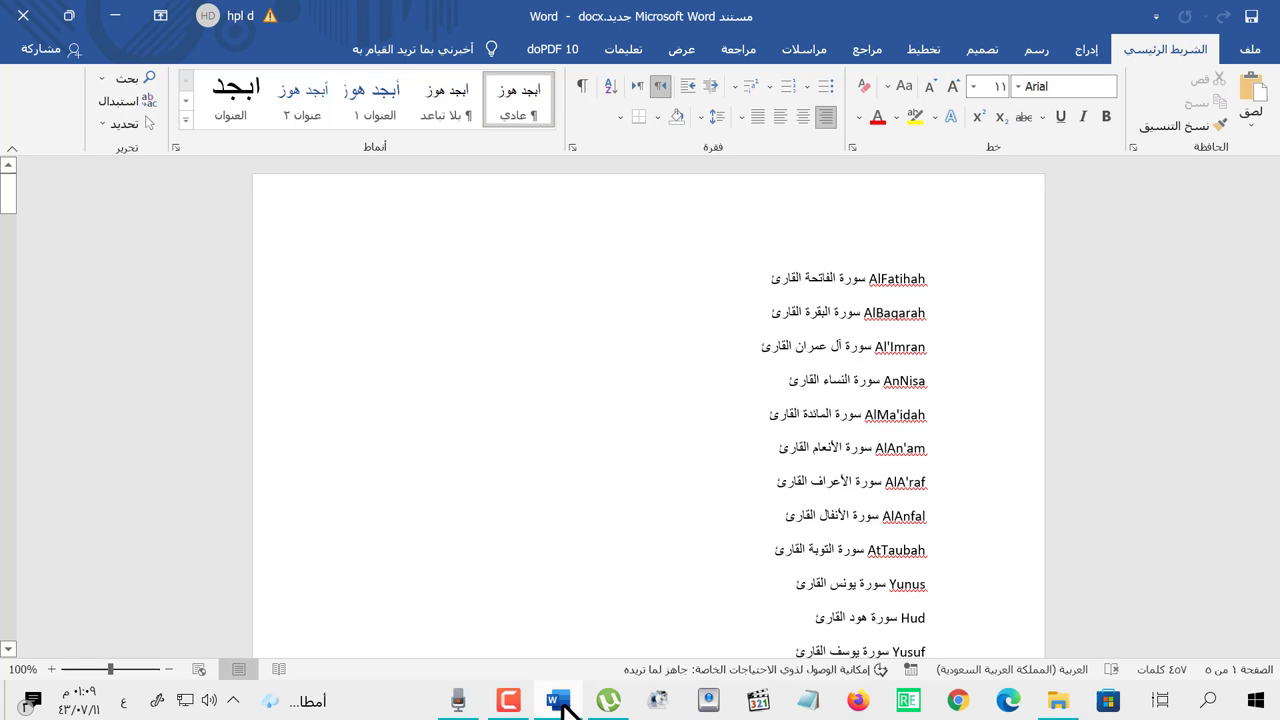
# - Delete the word القارئ by hand from the AlFatihah line
pyautogui.scroll(-5, 700, 580)
pyautogui.scroll(-5, 703, 580)
pyautogui.scroll(-5, 705, 578)
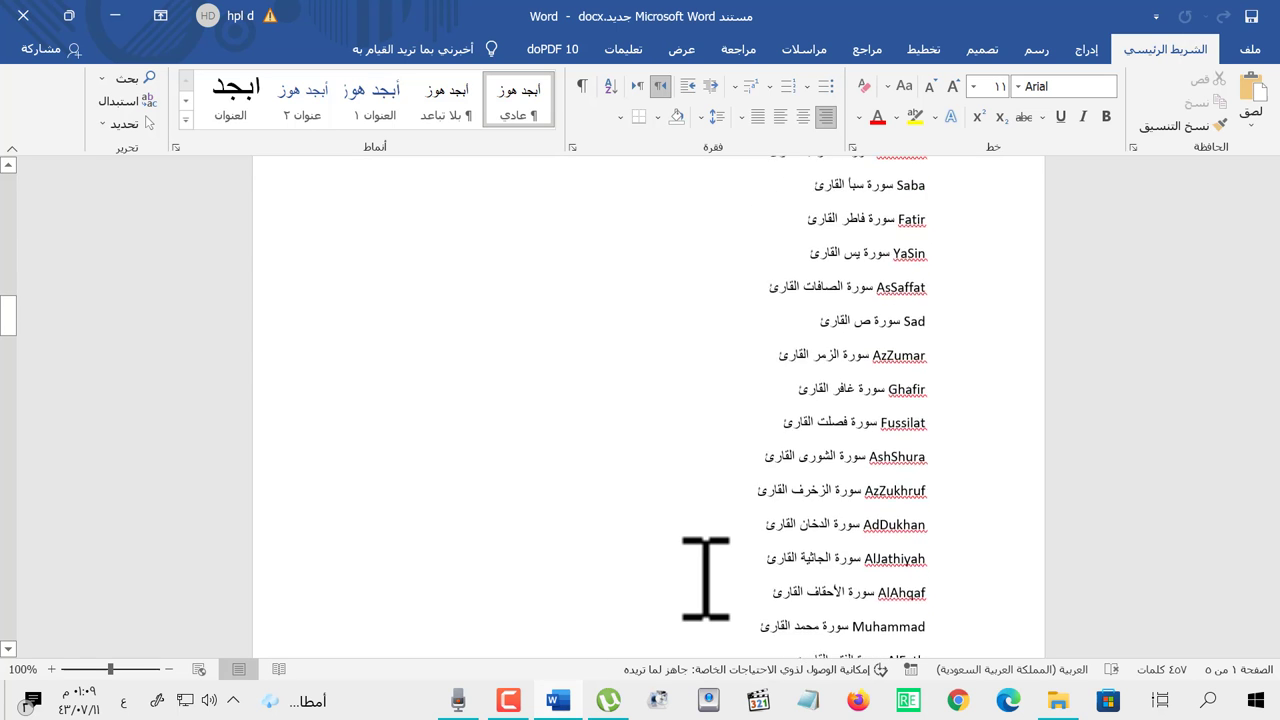
pyautogui.scroll(-5, 706, 578)
pyautogui.scroll(-5, 705, 578)
pyautogui.scroll(-5, 702, 560)
pyautogui.scroll(-1, 700, 560)
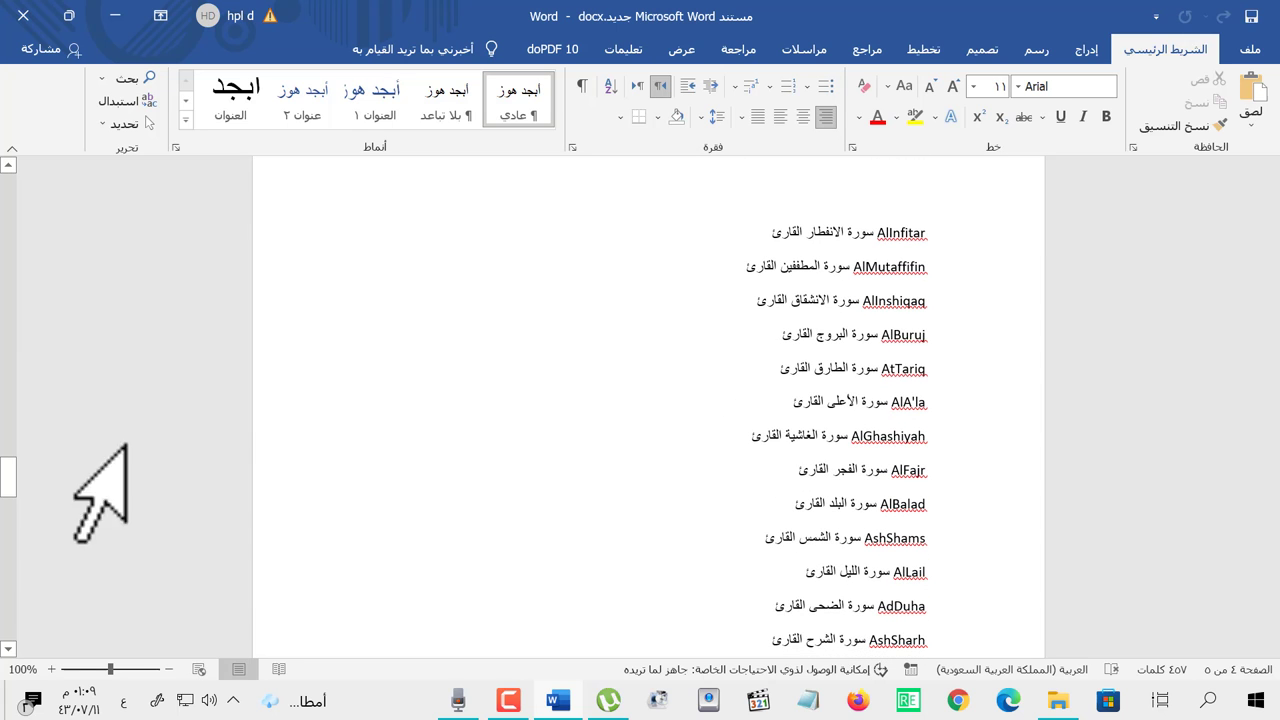
pyautogui.moveTo(8, 480); pyautogui.dragTo(8, 200)
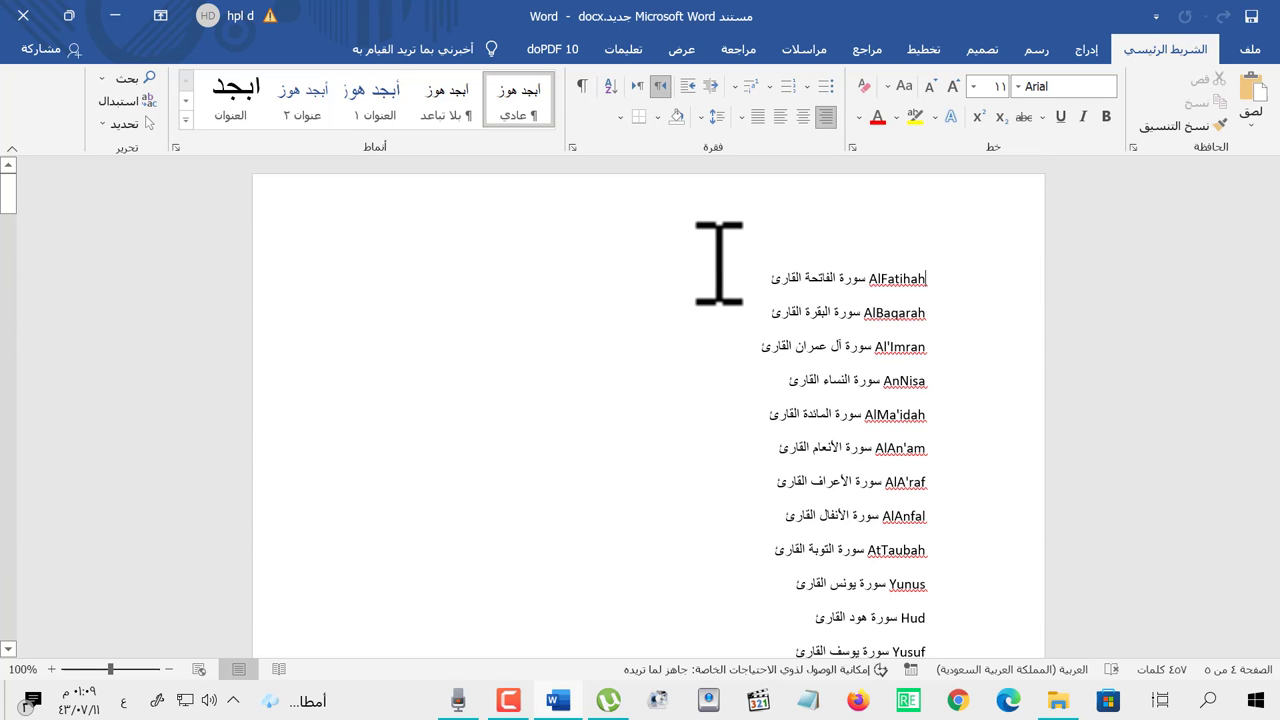
pyautogui.doubleClick(778, 280)
pyautogui.doubleClick(780, 312)
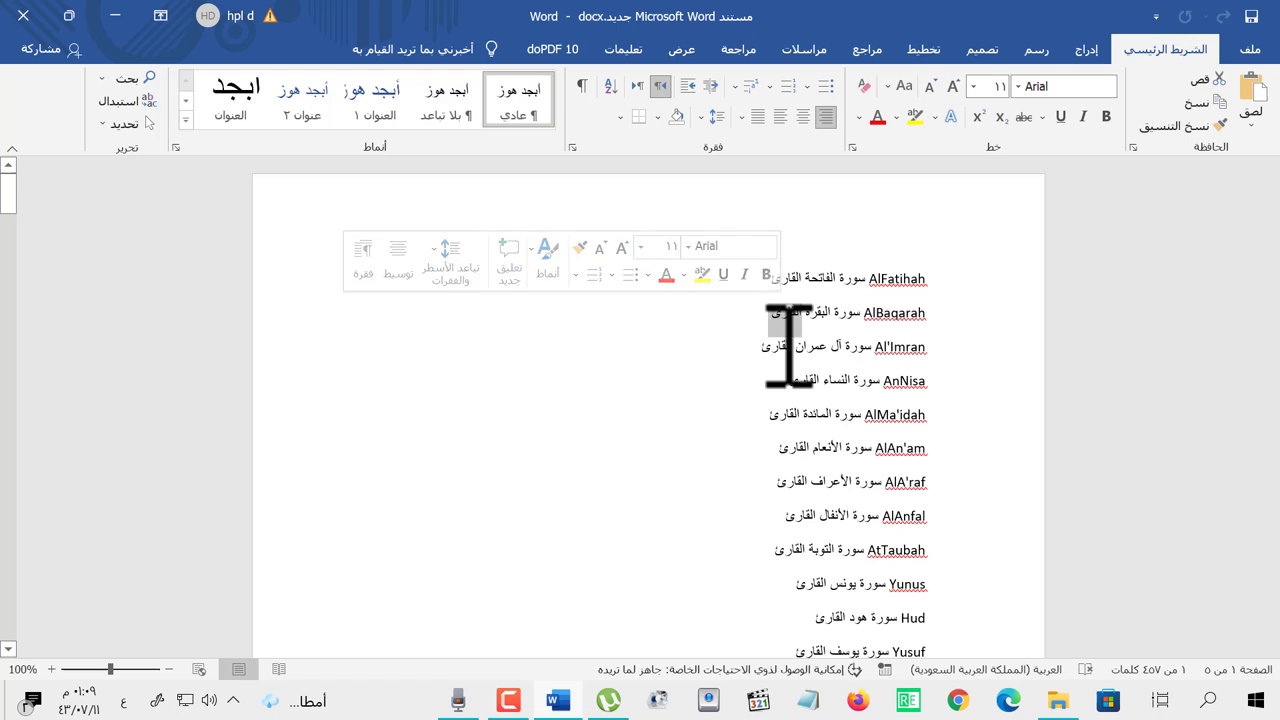
pyautogui.doubleClick(785, 346)
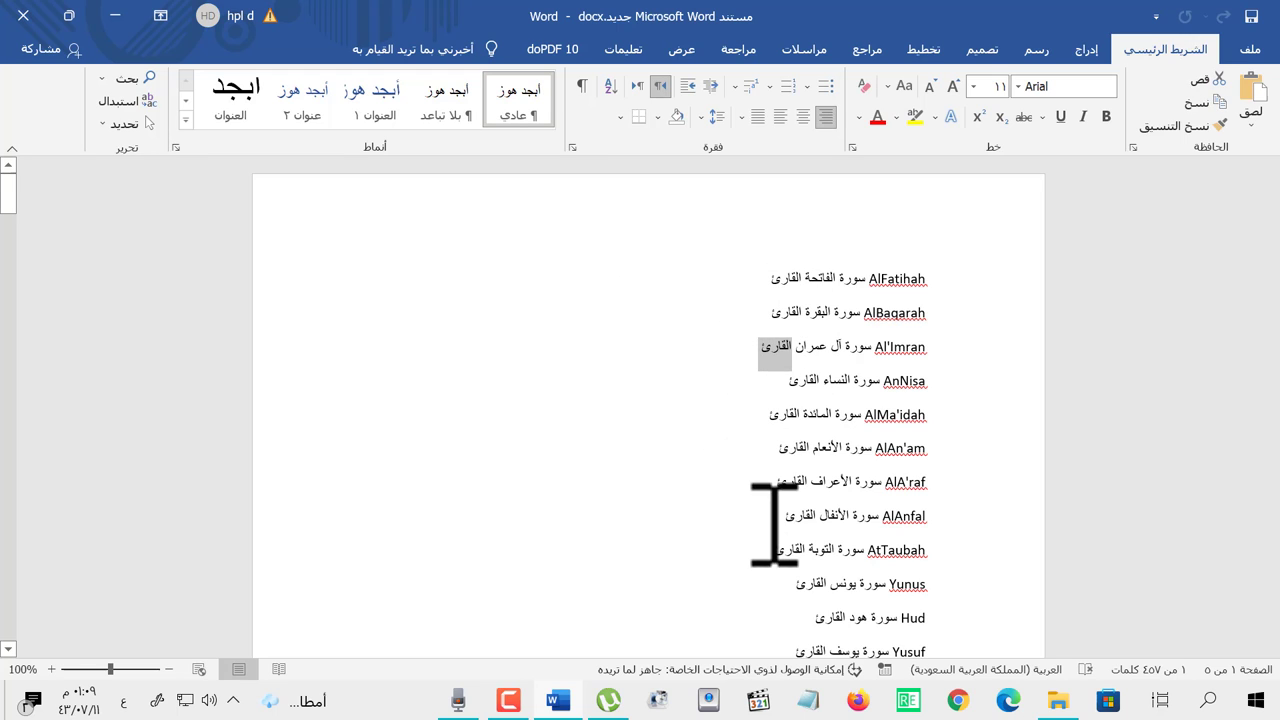
pyautogui.doubleClick(795, 282)
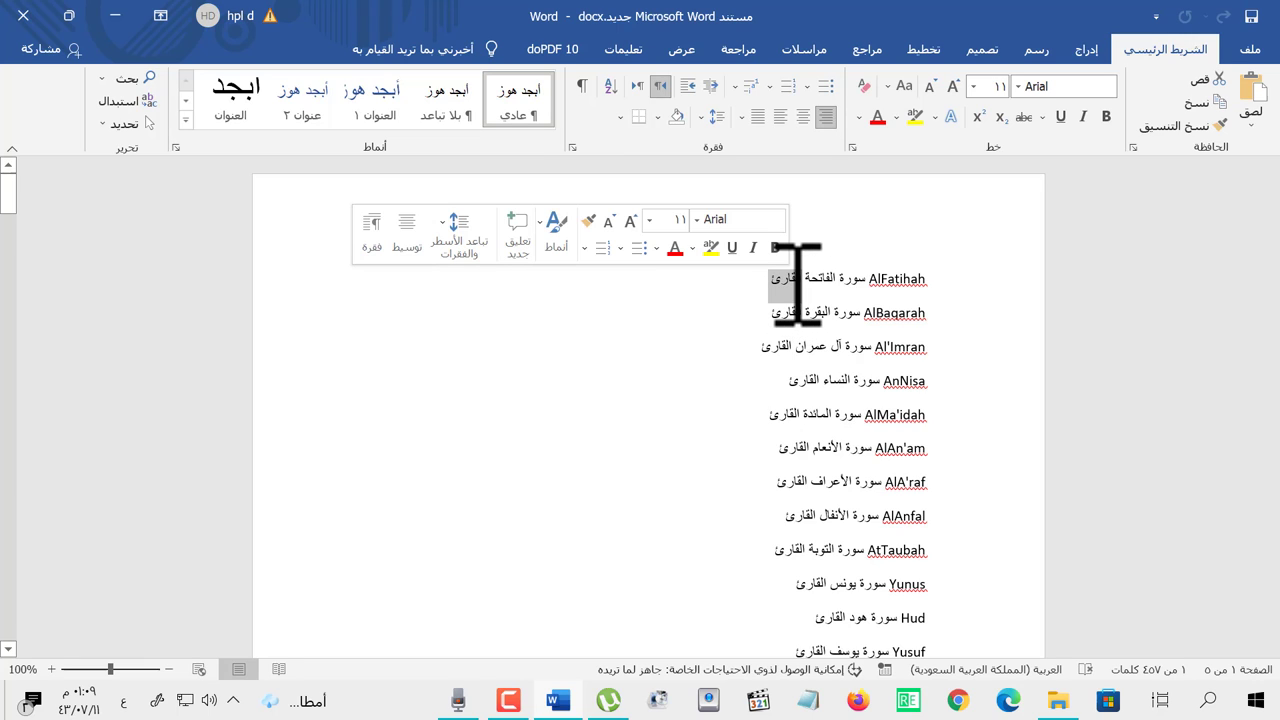
pyautogui.press('Delete')
# - Delete القارئ from the AlBaqarah line, then undo the manual deletions to restore it
pyautogui.doubleClick(790, 313)
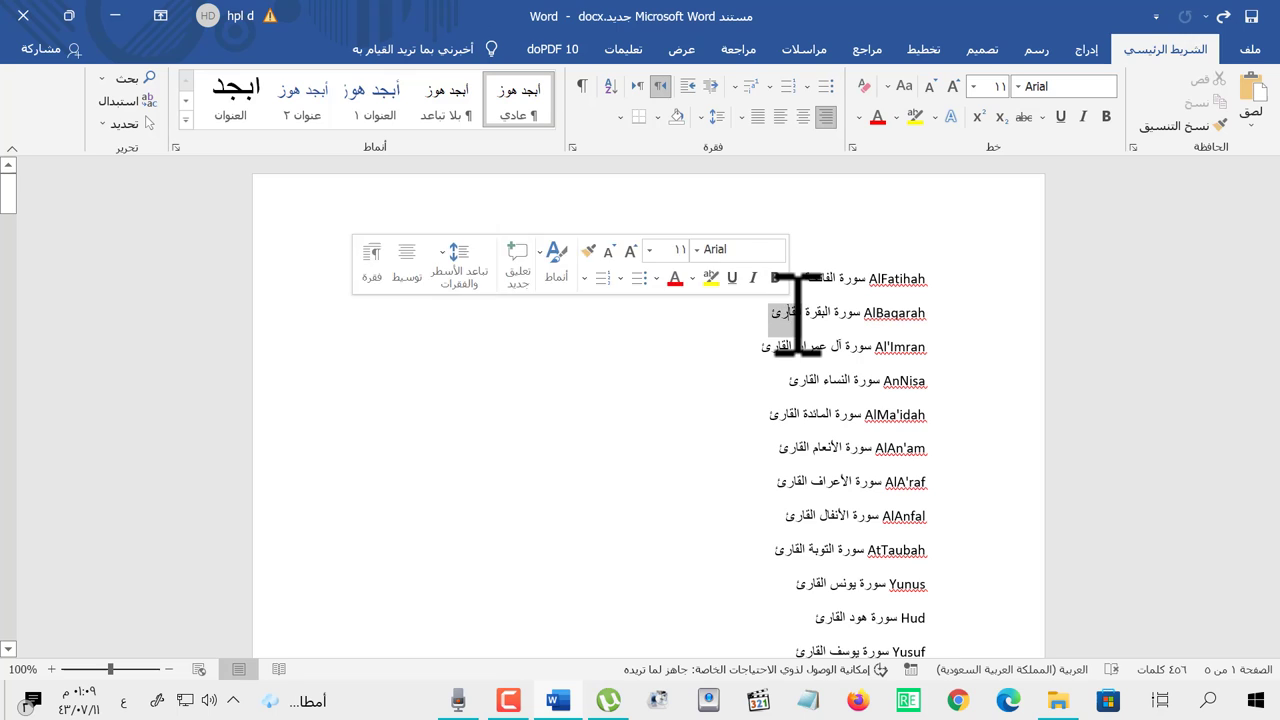
pyautogui.press('Delete')
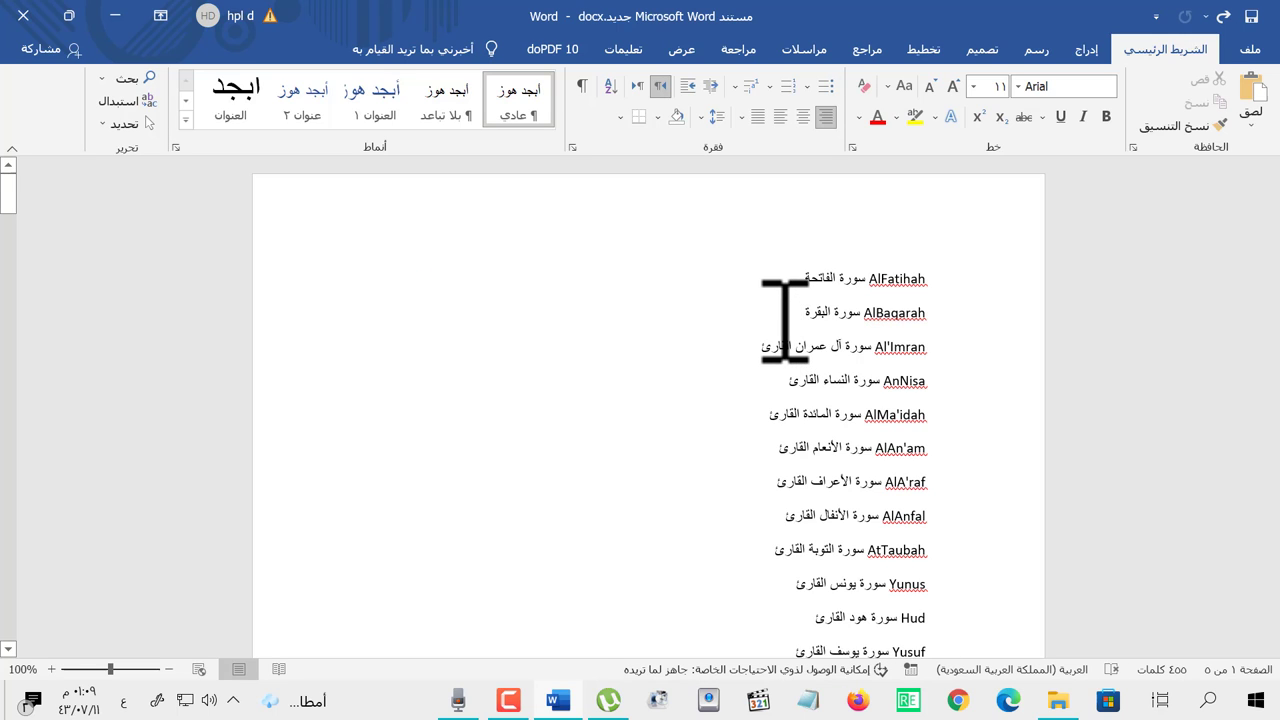
pyautogui.hotkey('ctrl', 'z')
pyautogui.hotkey('ctrl', 'z')
pyautogui.click(711, 314)
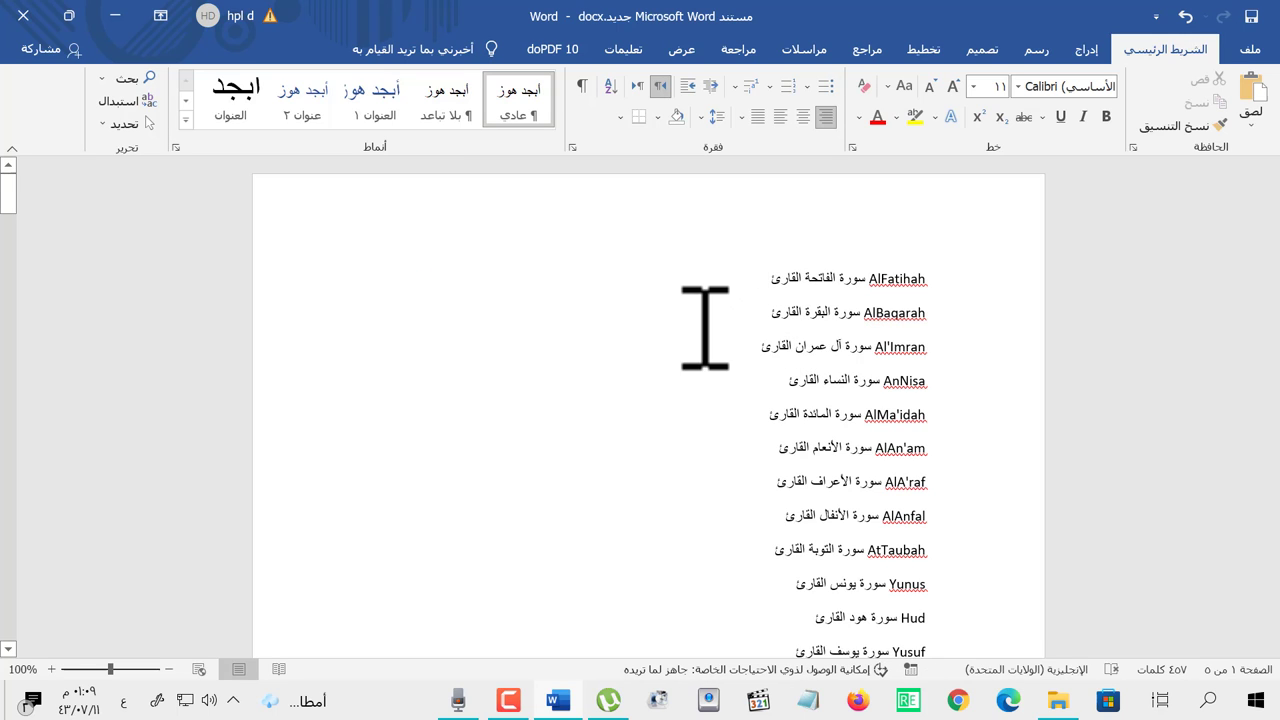
pyautogui.click(762, 268)
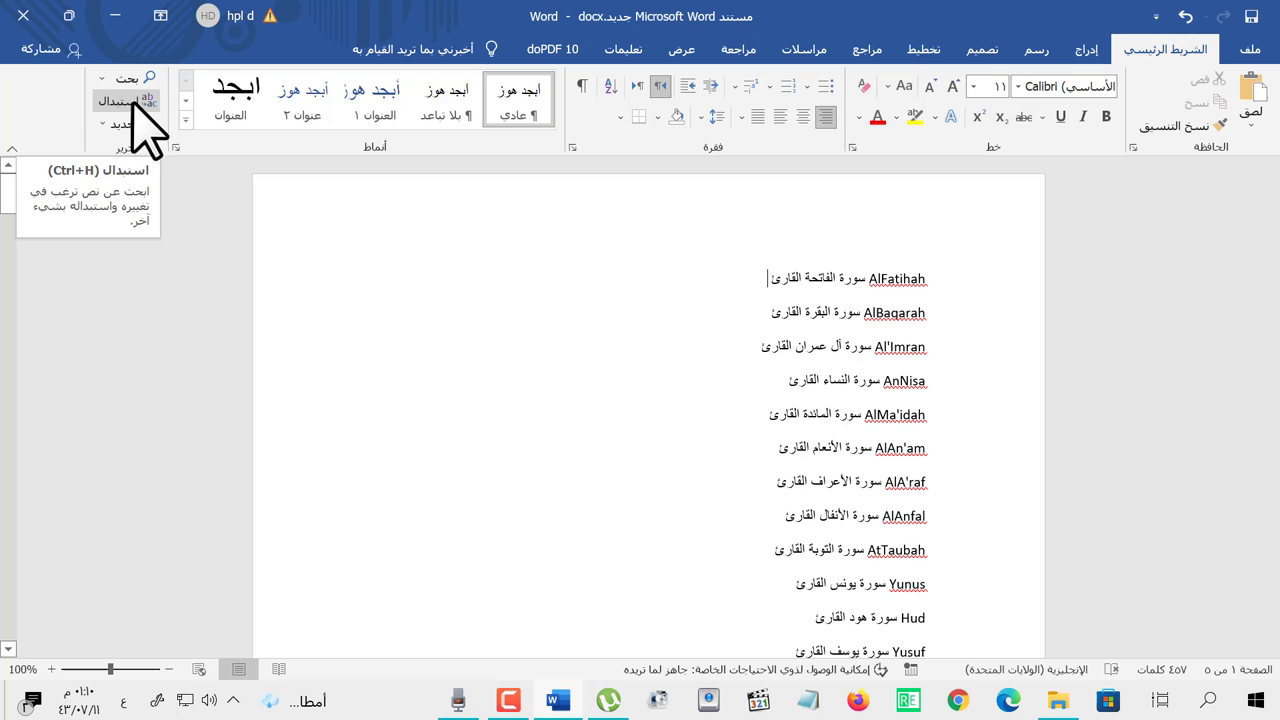
# - Copy القارئ from the first line into the Find what box of Replace
pyautogui.click(140, 100)
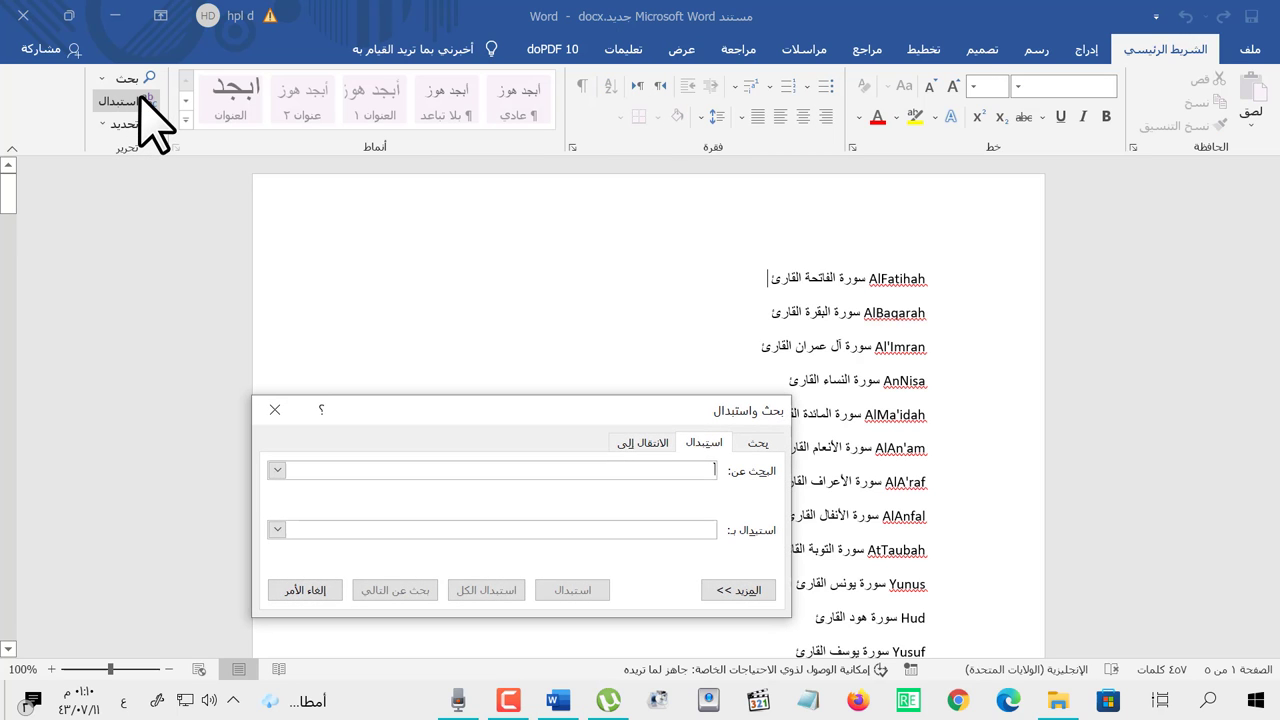
pyautogui.doubleClick(795, 278)
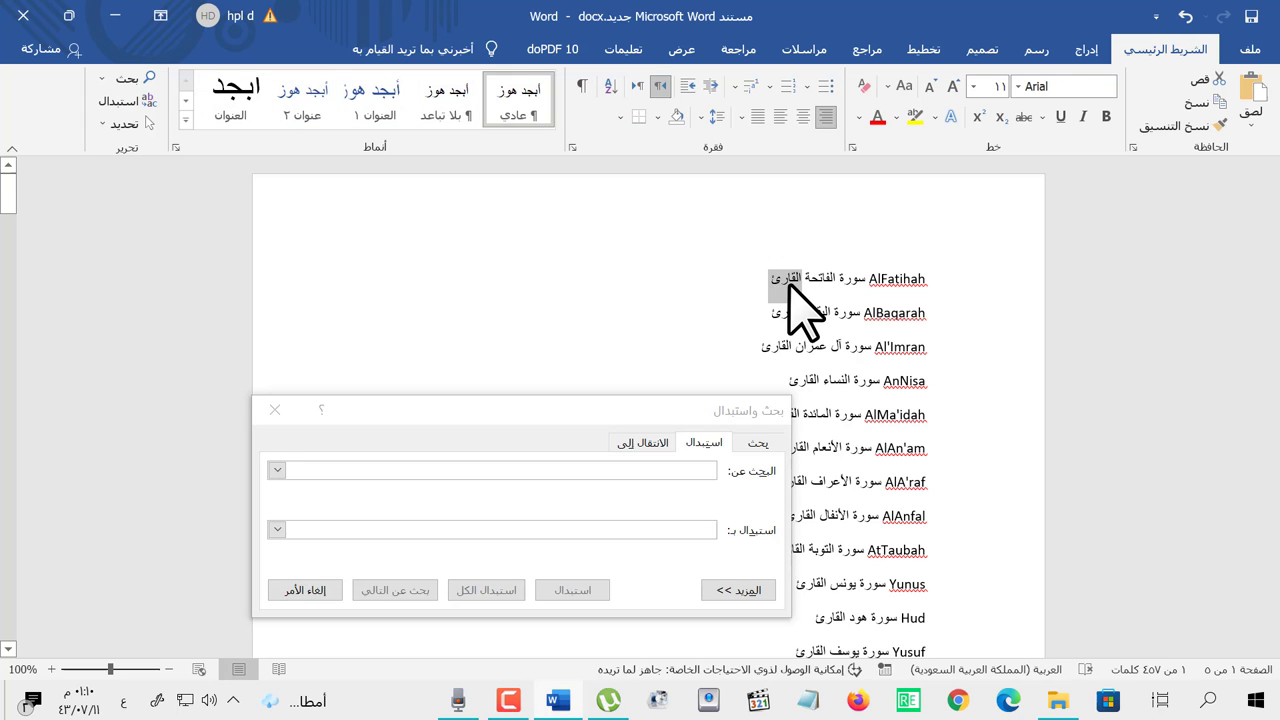
pyautogui.rightClick(790, 280)
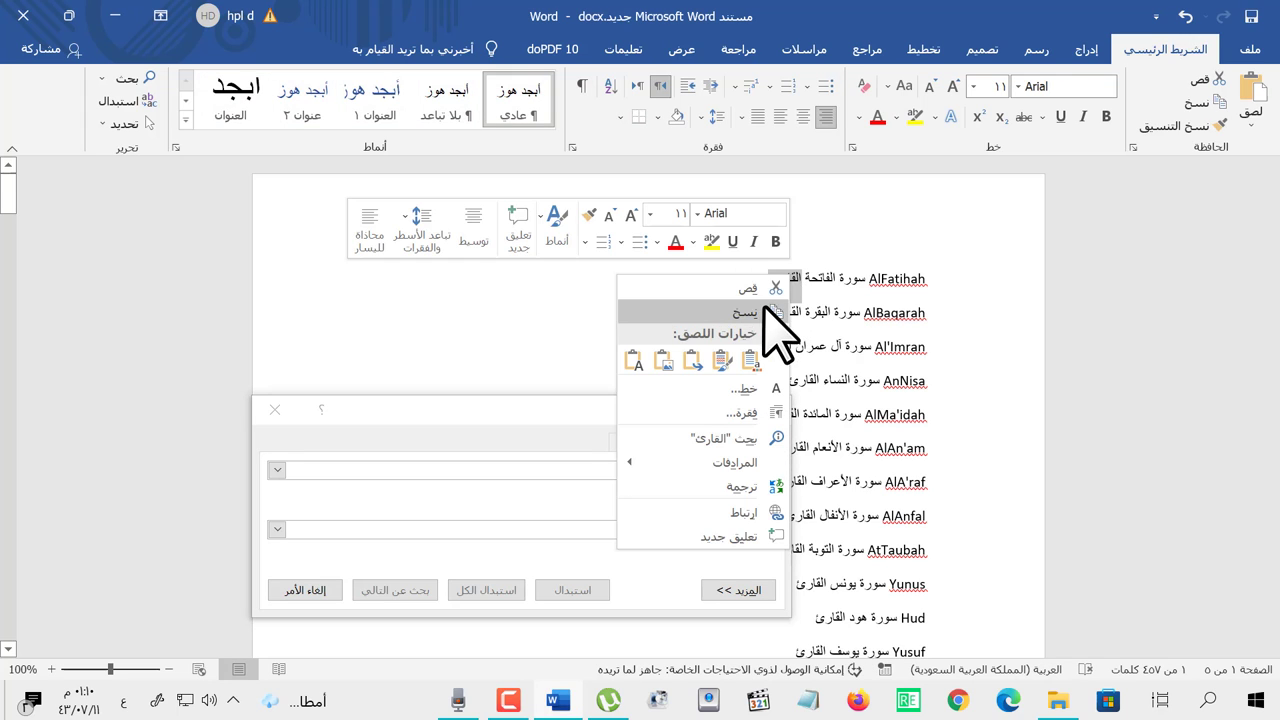
pyautogui.click(771, 305)
pyautogui.click(711, 472)
pyautogui.click(711, 472)
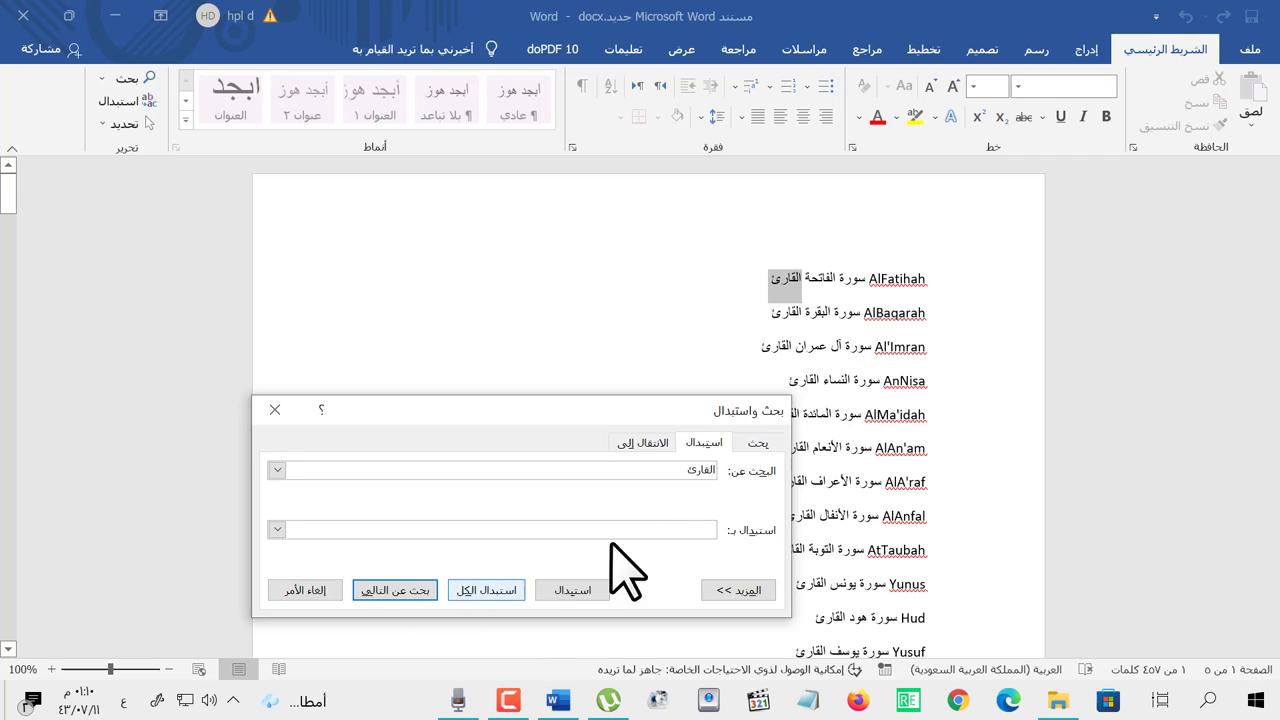
# - Leave Replace with empty and Replace All, removing القارئ in 114 places
pyautogui.click(714, 530)
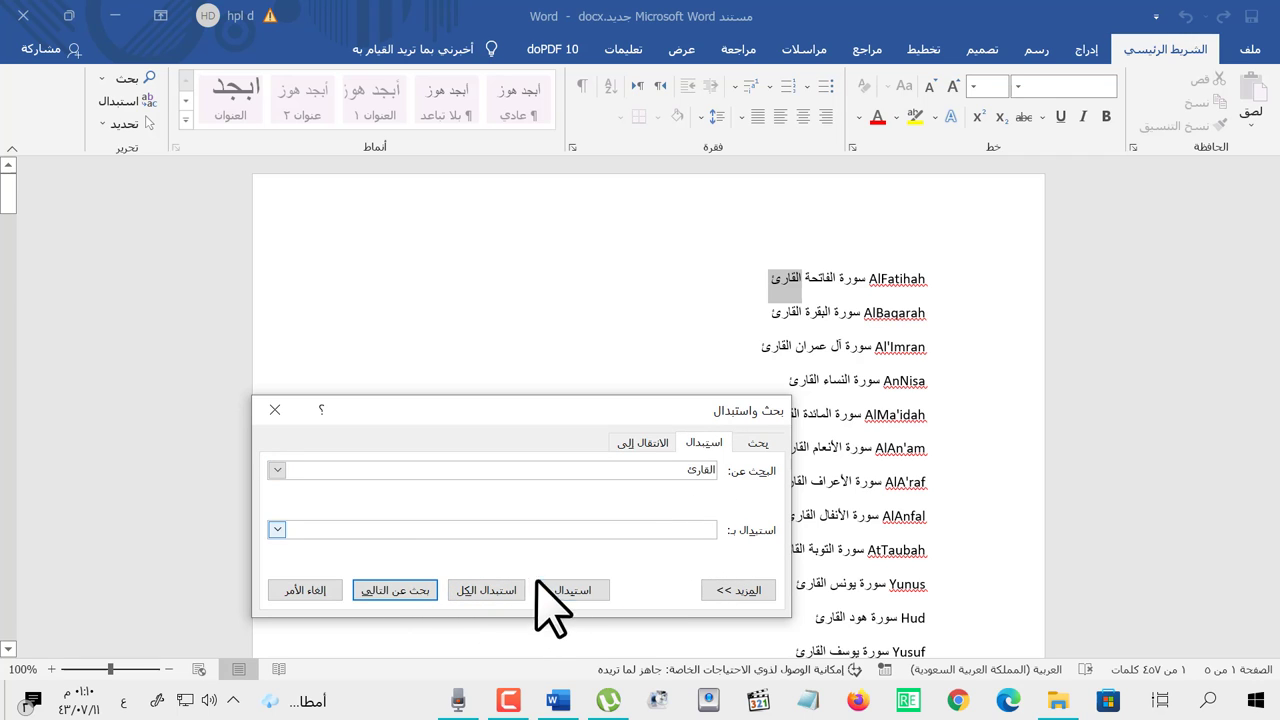
pyautogui.click(477, 590)
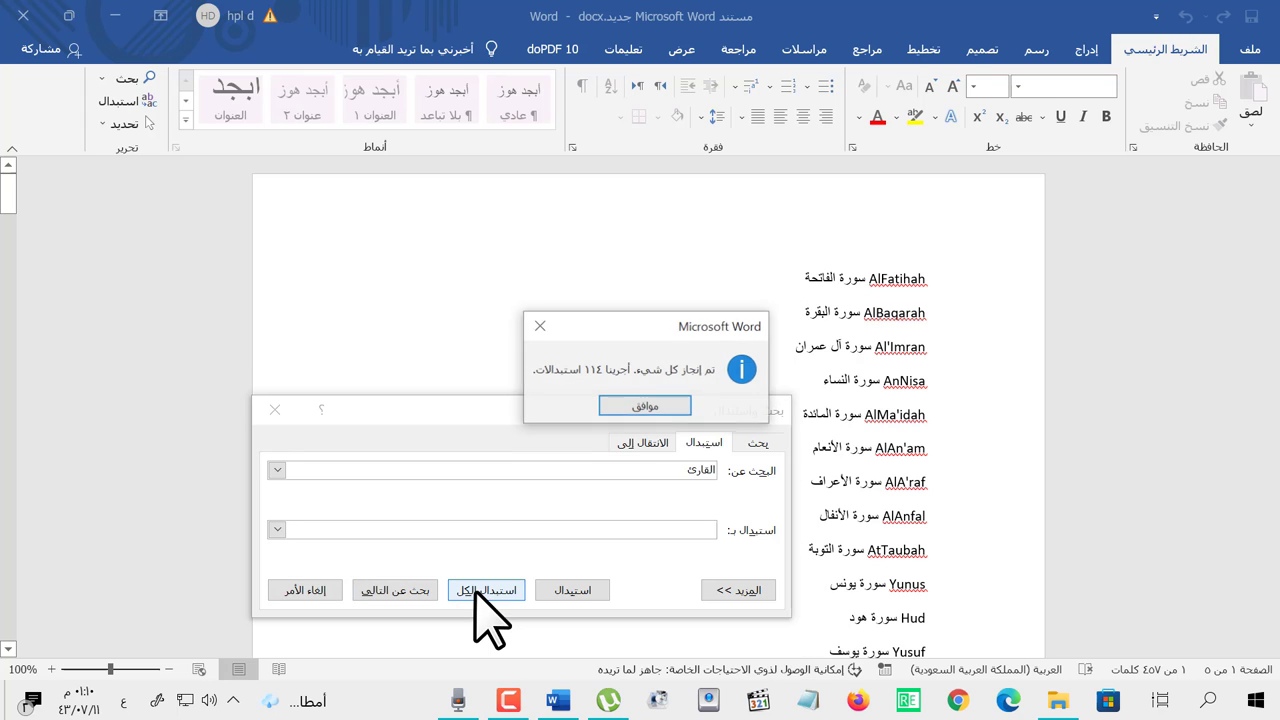
pyautogui.click(640, 407)
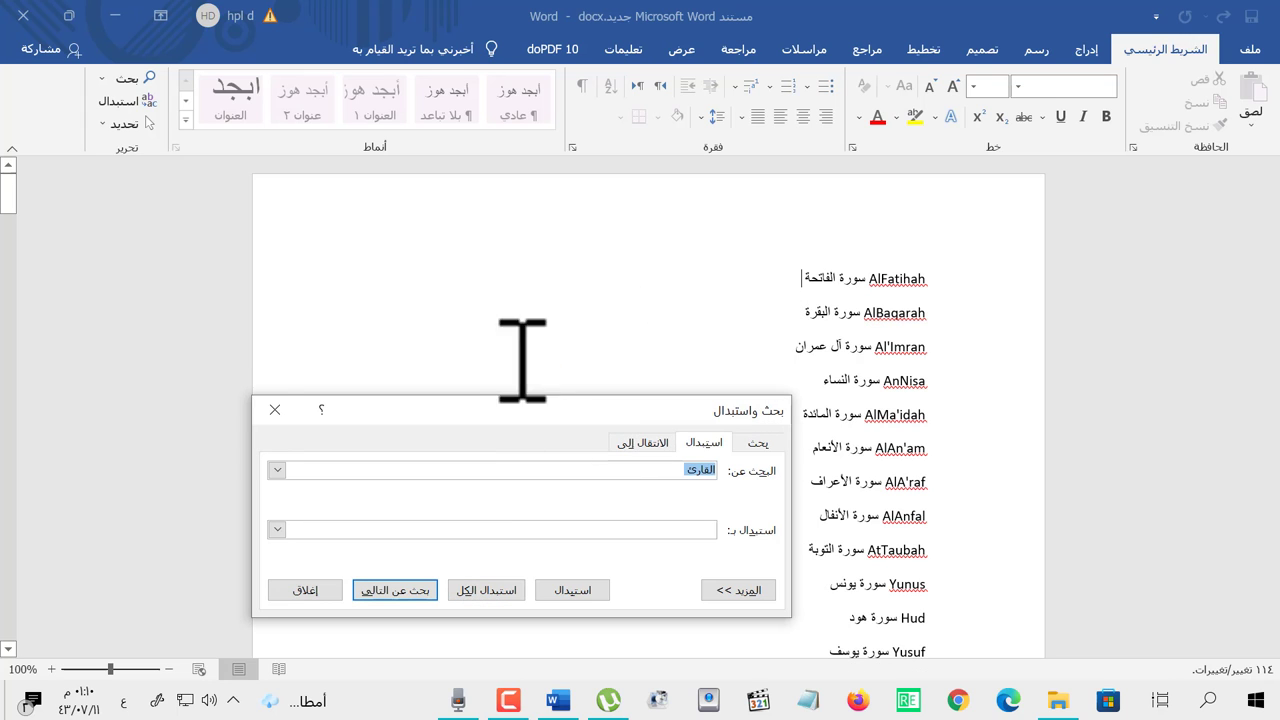
pyautogui.click(274, 409)
# - Return to the top of the list and select سورة in the AlFatihah line
pyautogui.scroll(-1, 766, 386)
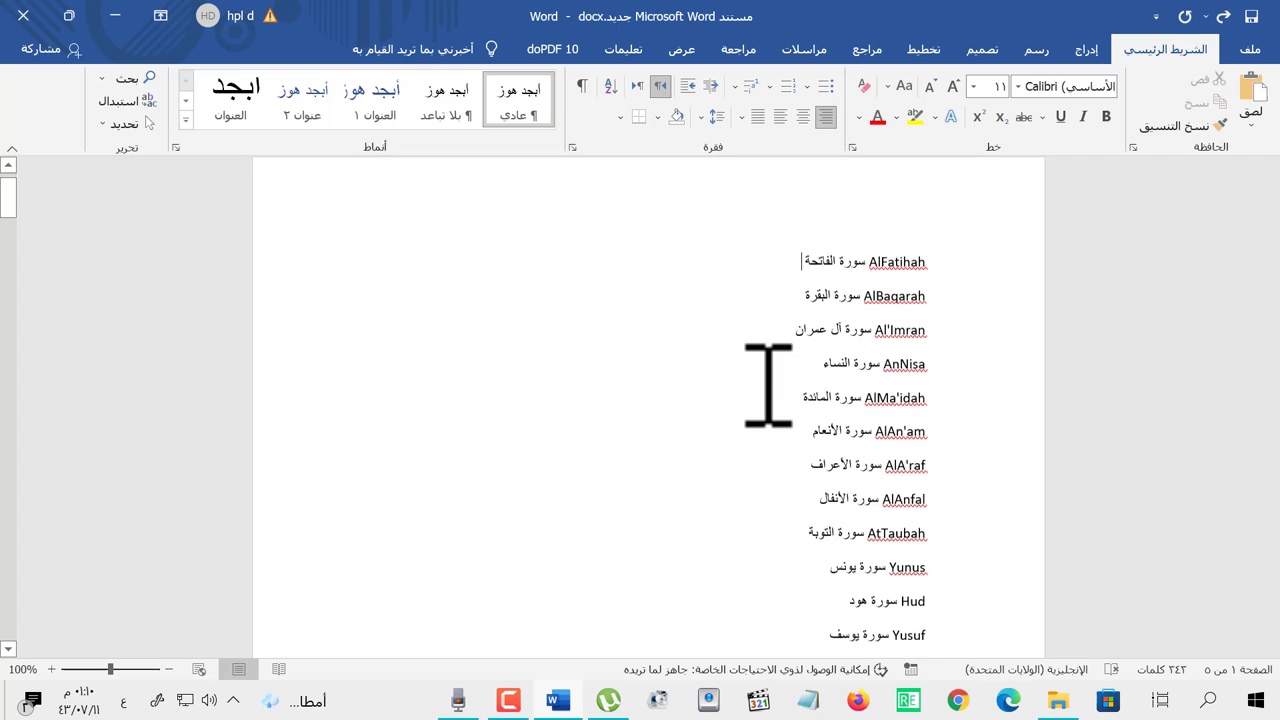
pyautogui.scroll(-3, 766, 386)
pyautogui.scroll(-3, 766, 386)
pyautogui.scroll(-3, 766, 389)
pyautogui.scroll(-4, 766, 389)
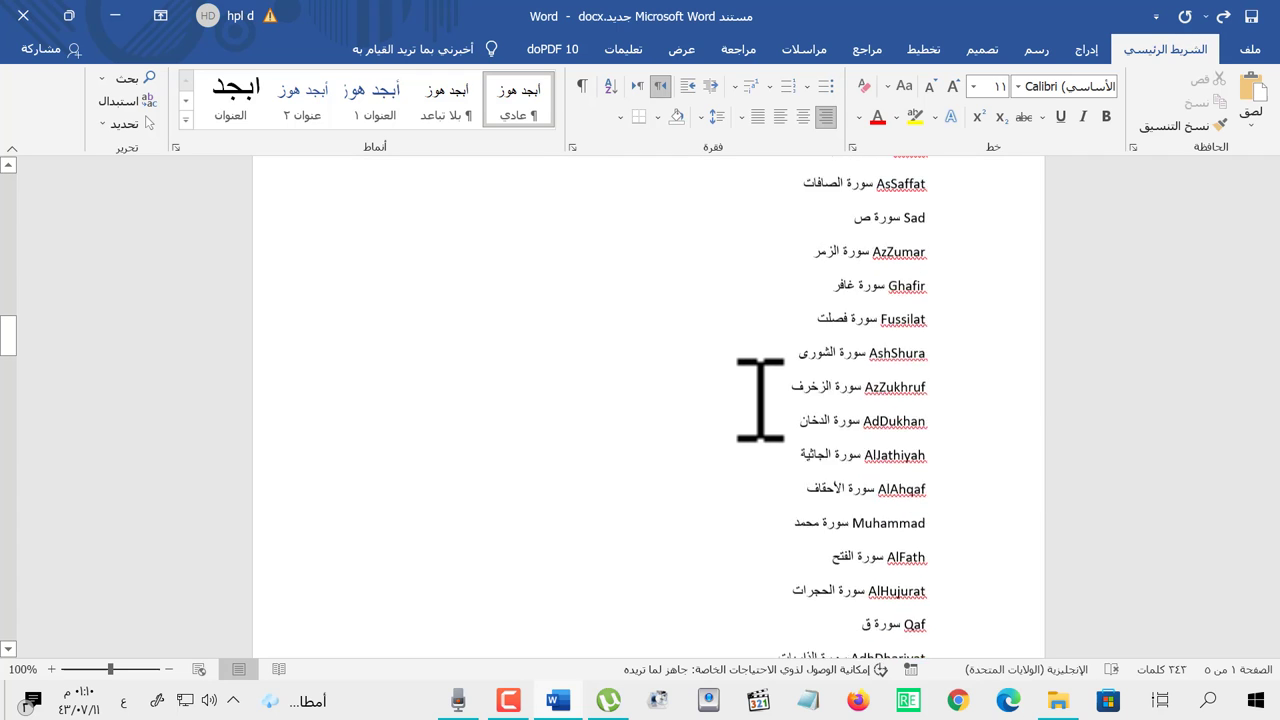
pyautogui.scroll(-1, 766, 389)
pyautogui.scroll(6, 764, 392)
pyautogui.scroll(6, 760, 398)
pyautogui.scroll(4, 760, 398)
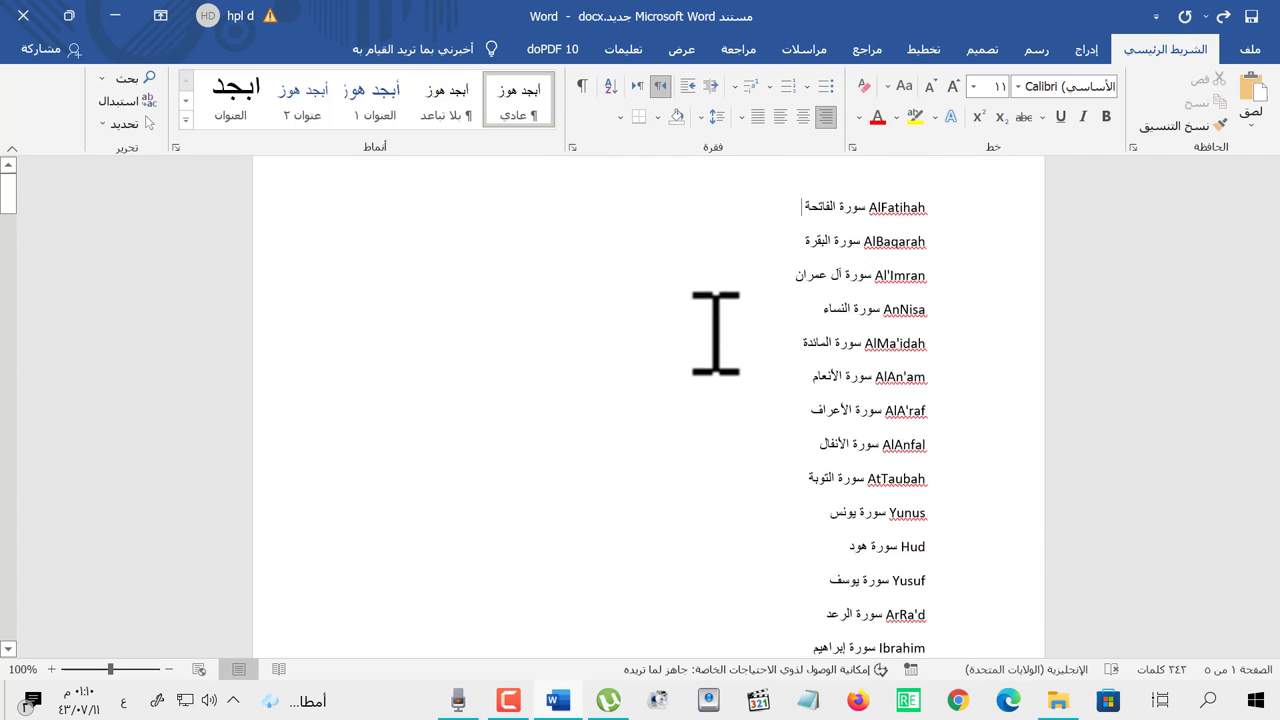
pyautogui.scroll(1, 714, 337)
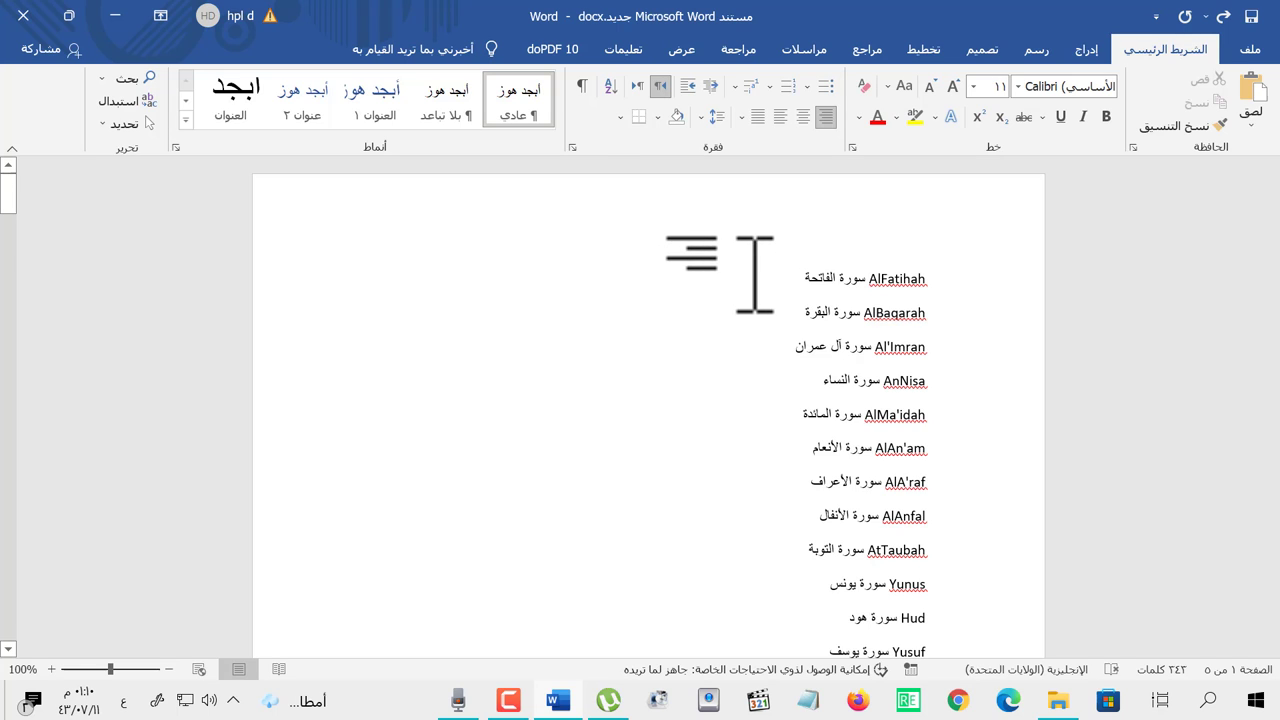
pyautogui.doubleClick(862, 280)
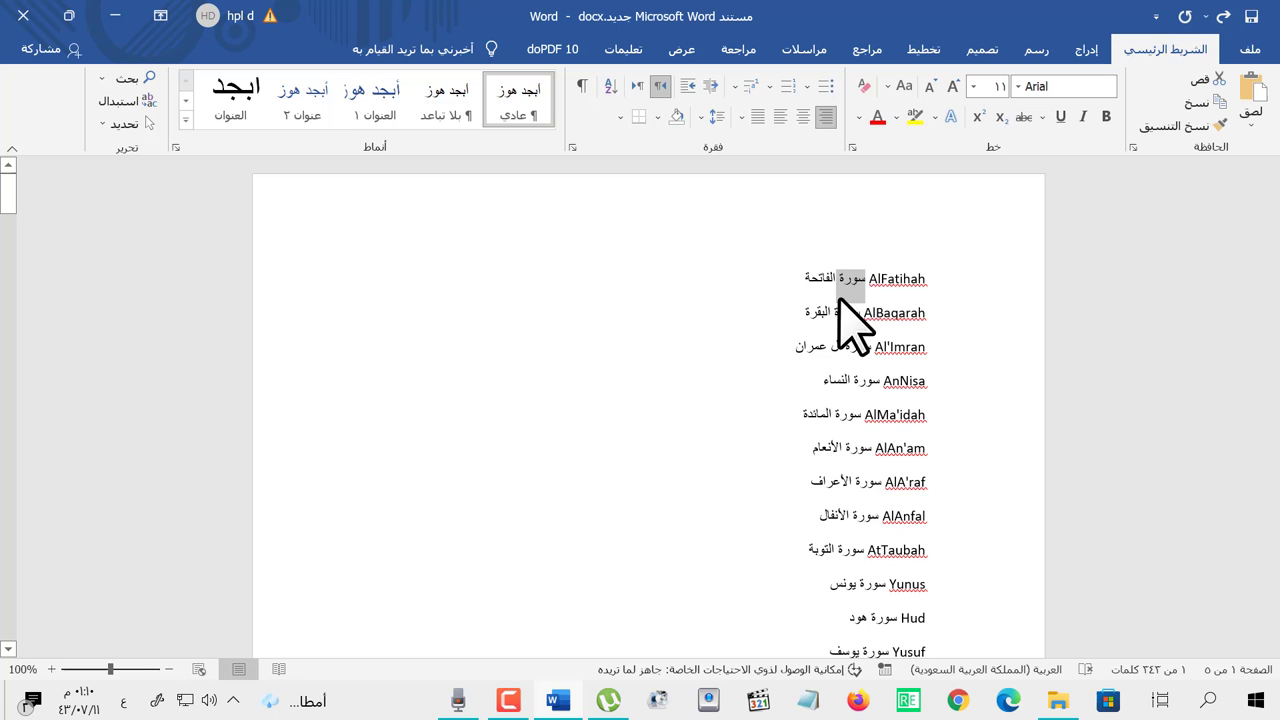
# - Look further down the list and select words on the AsSaffat line
pyautogui.scroll(-2, 851, 343)
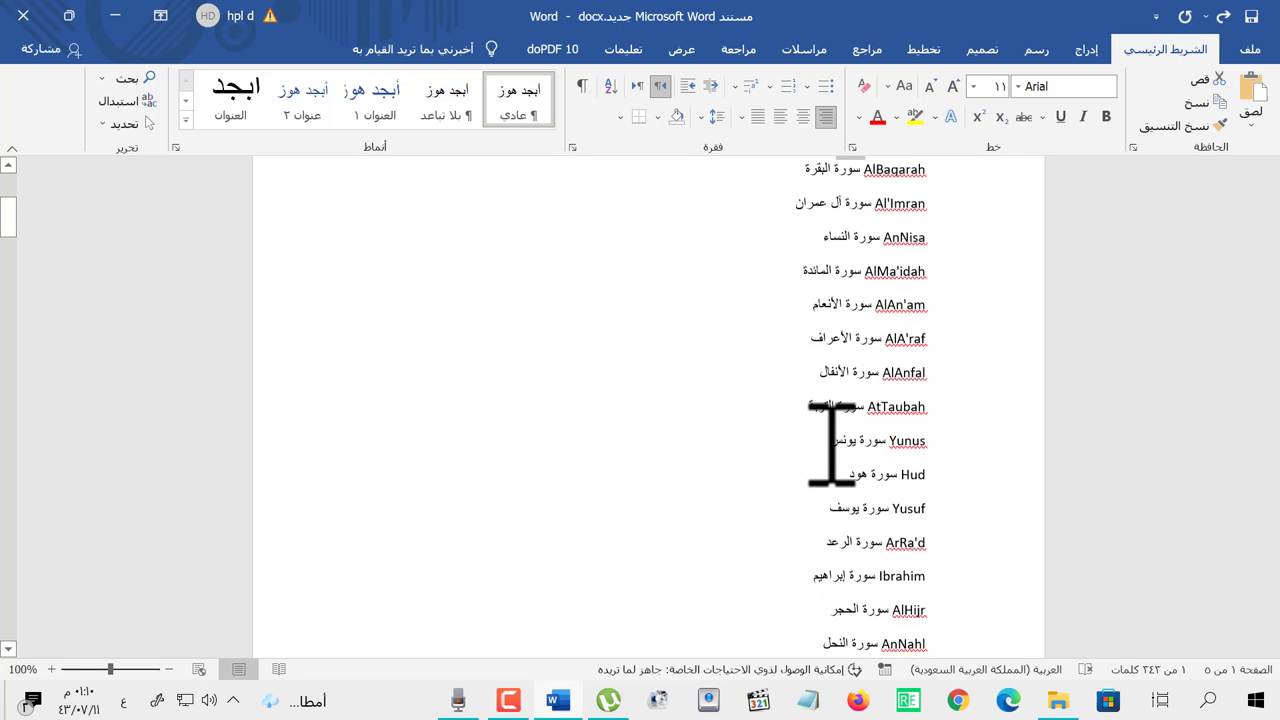
pyautogui.scroll(-8, 831, 430)
pyautogui.scroll(-2, 829, 400)
pyautogui.scroll(-2, 855, 355)
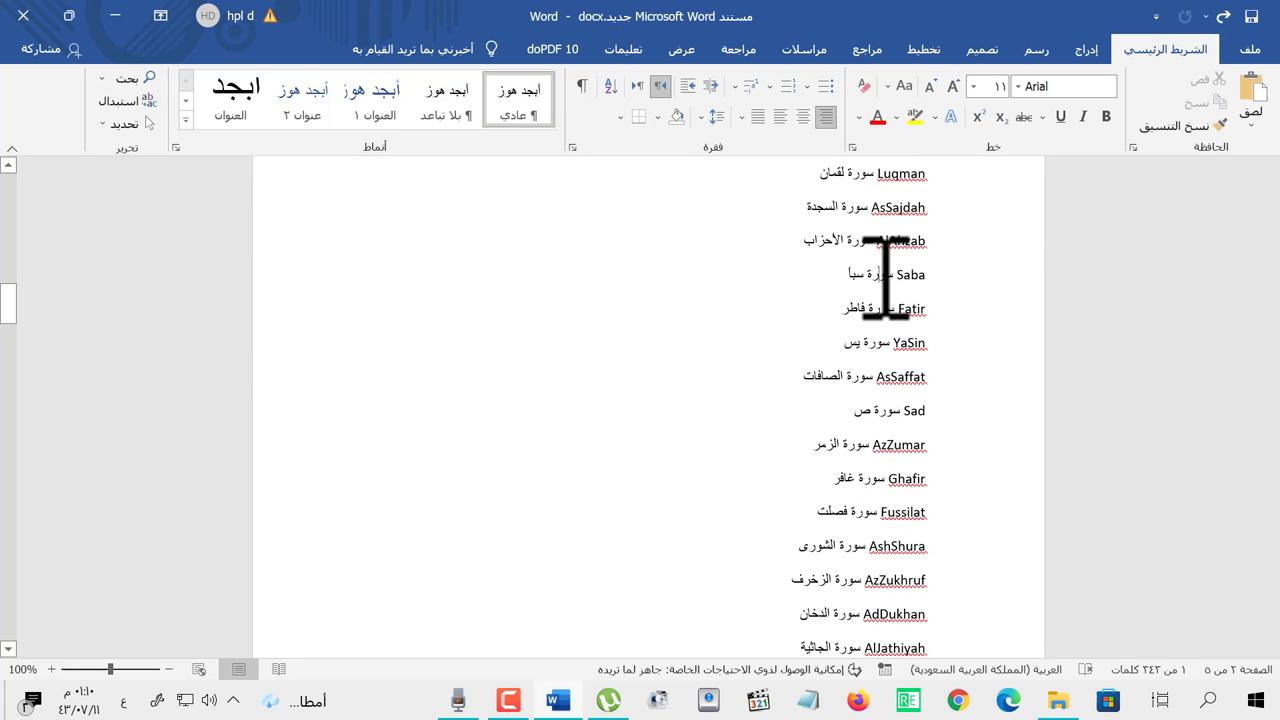
pyautogui.click(893, 320)
pyautogui.doubleClick(894, 330)
pyautogui.doubleClick(894, 365)
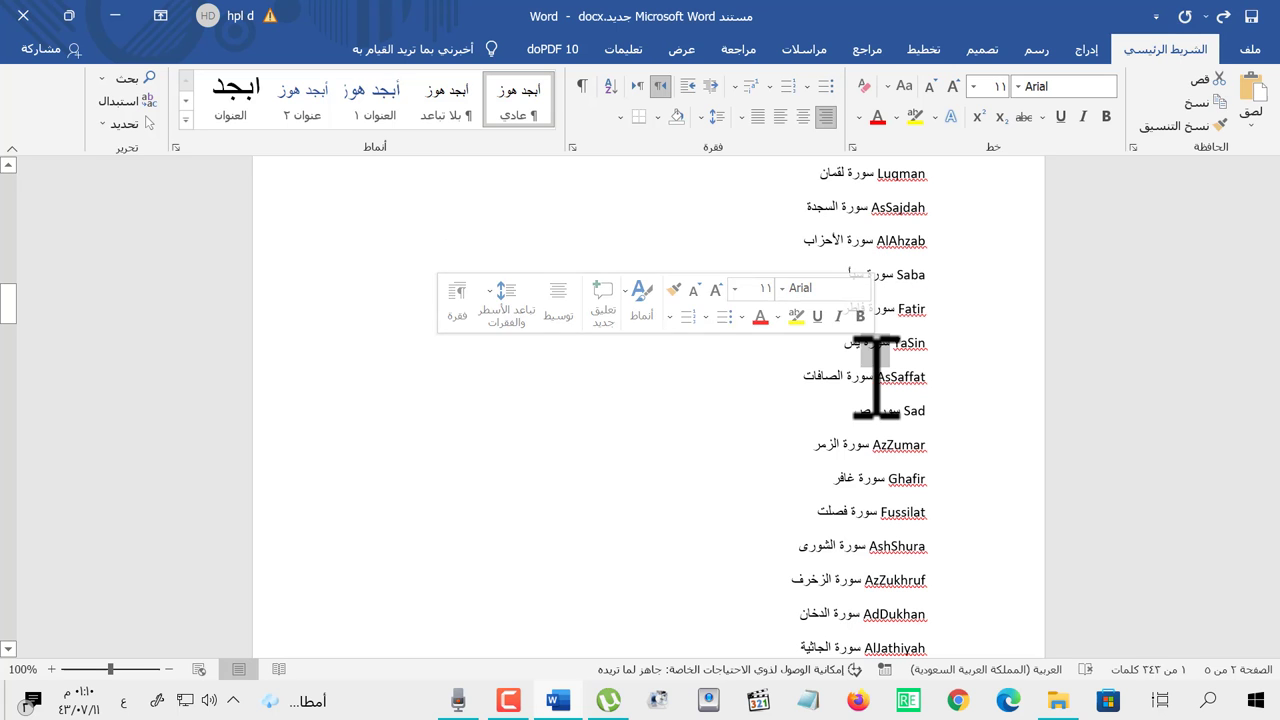
pyautogui.doubleClick(893, 390)
# - Go back up and reselect the word سورة in the AlFatihah line
pyautogui.scroll(5, 843, 414)
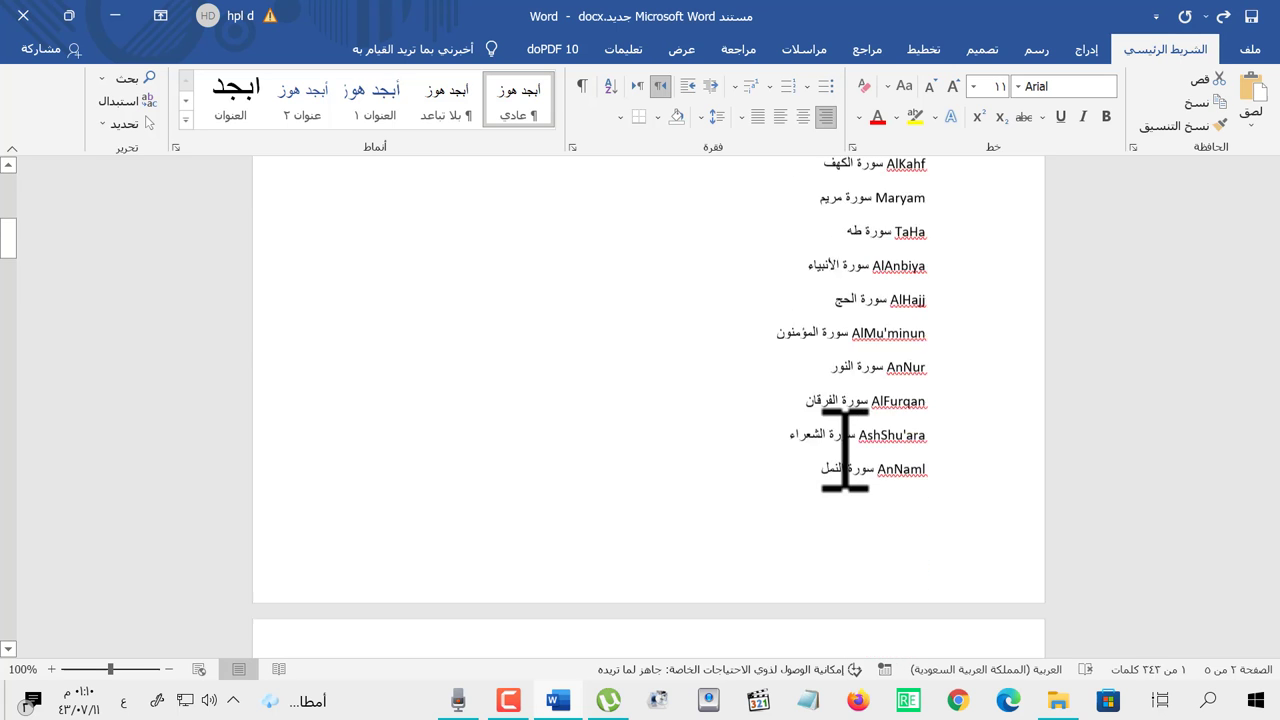
pyautogui.scroll(6, 843, 400)
pyautogui.scroll(1, 841, 437)
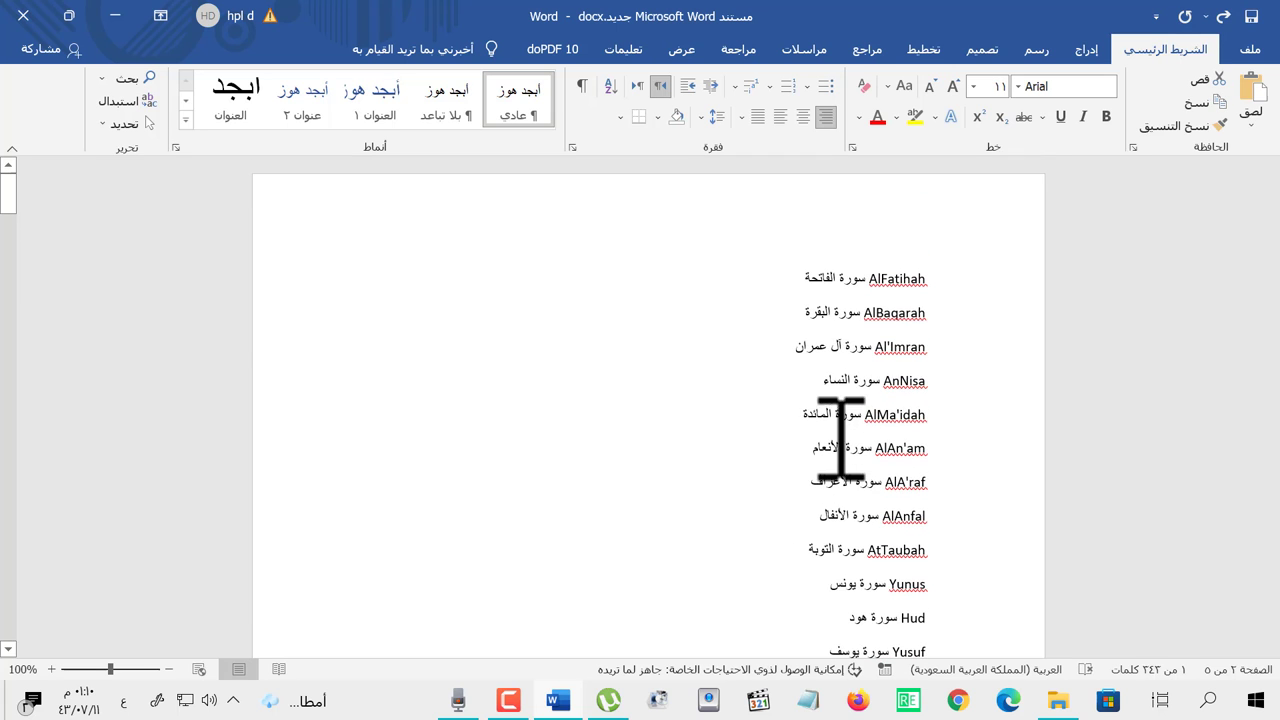
pyautogui.doubleClick(851, 279)
pyautogui.press('Delete')
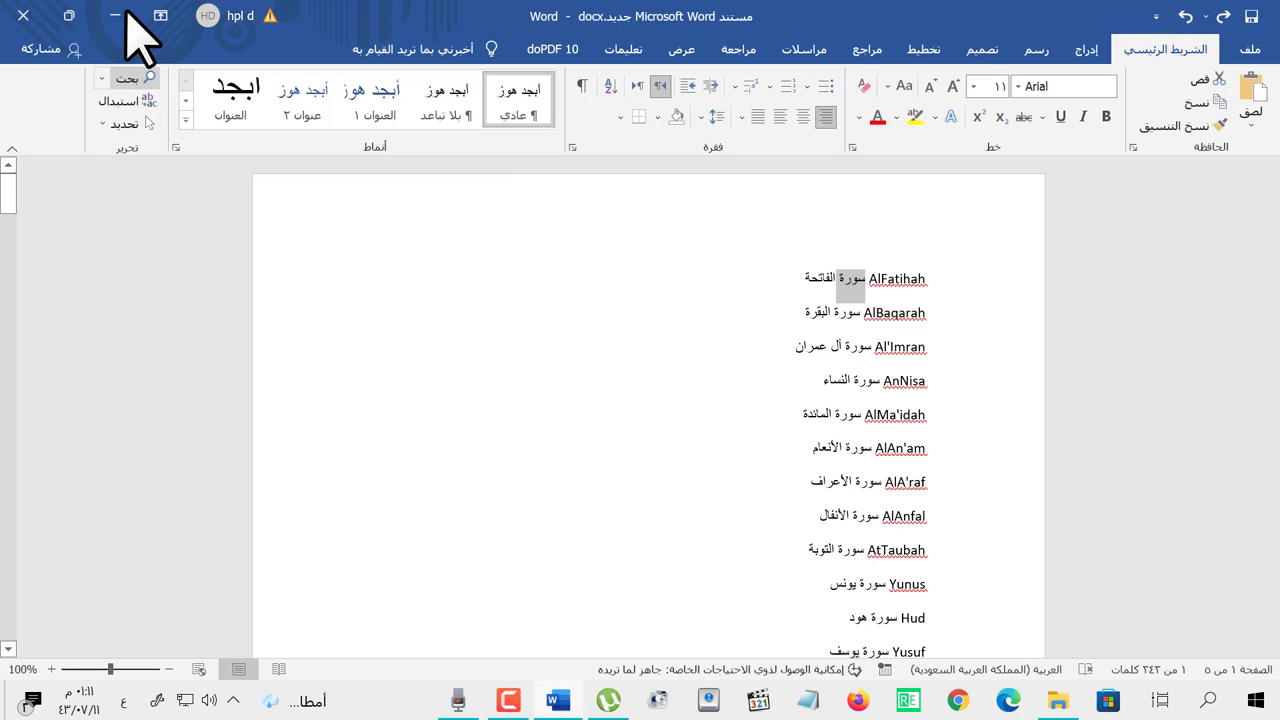
# - Copy سورة from the AlFatihah line into the Find what box
pyautogui.click(127, 101)
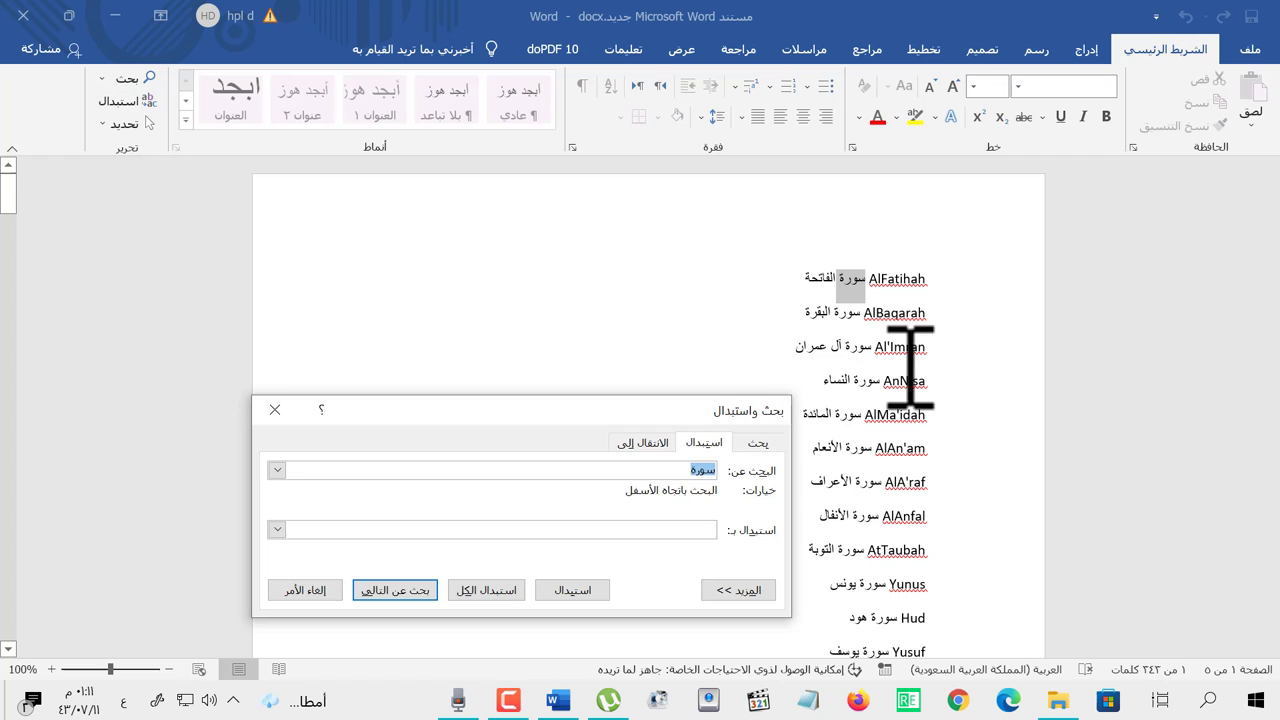
pyautogui.click(689, 469)
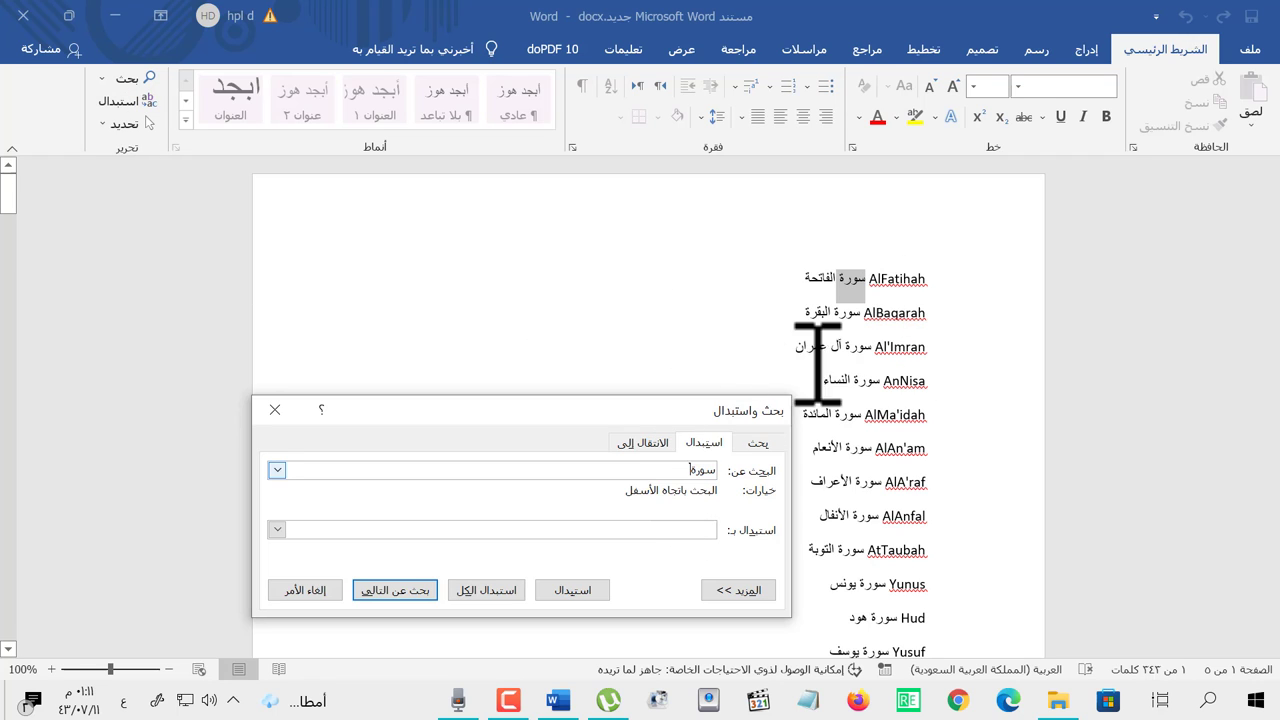
pyautogui.click(849, 283)
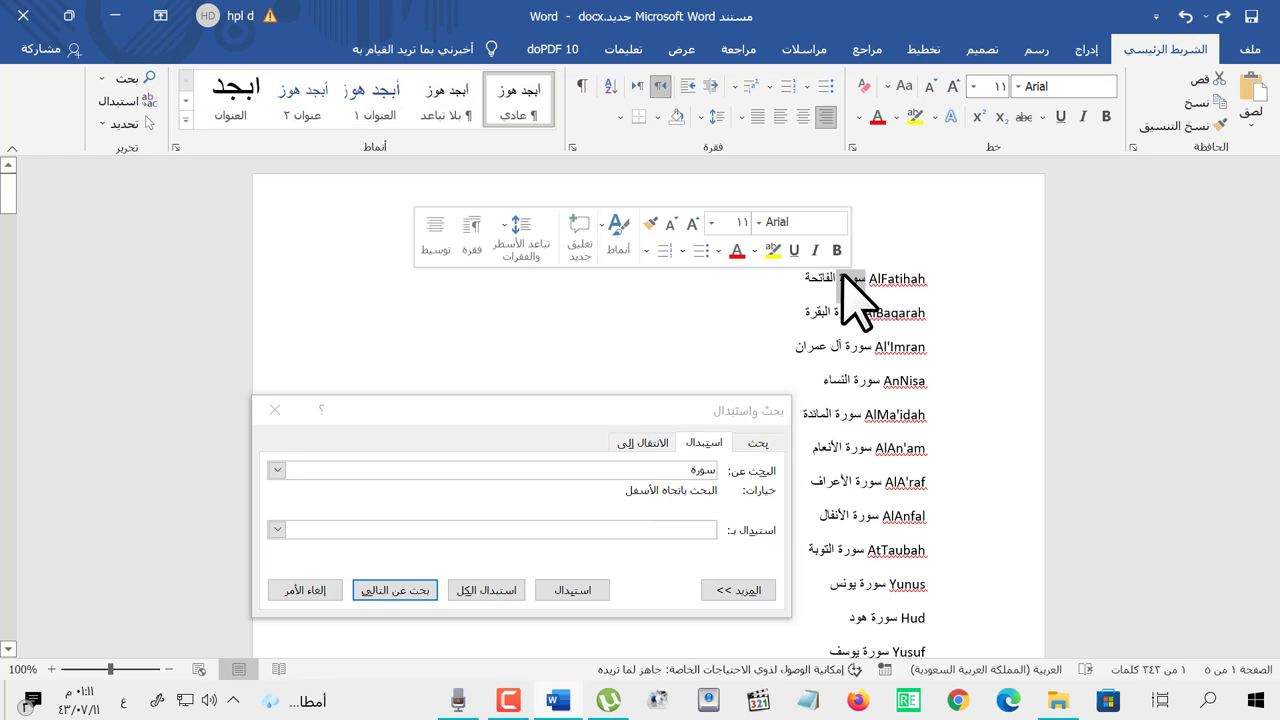
pyautogui.rightClick(849, 283)
pyautogui.click(828, 308)
pyautogui.click(665, 470)
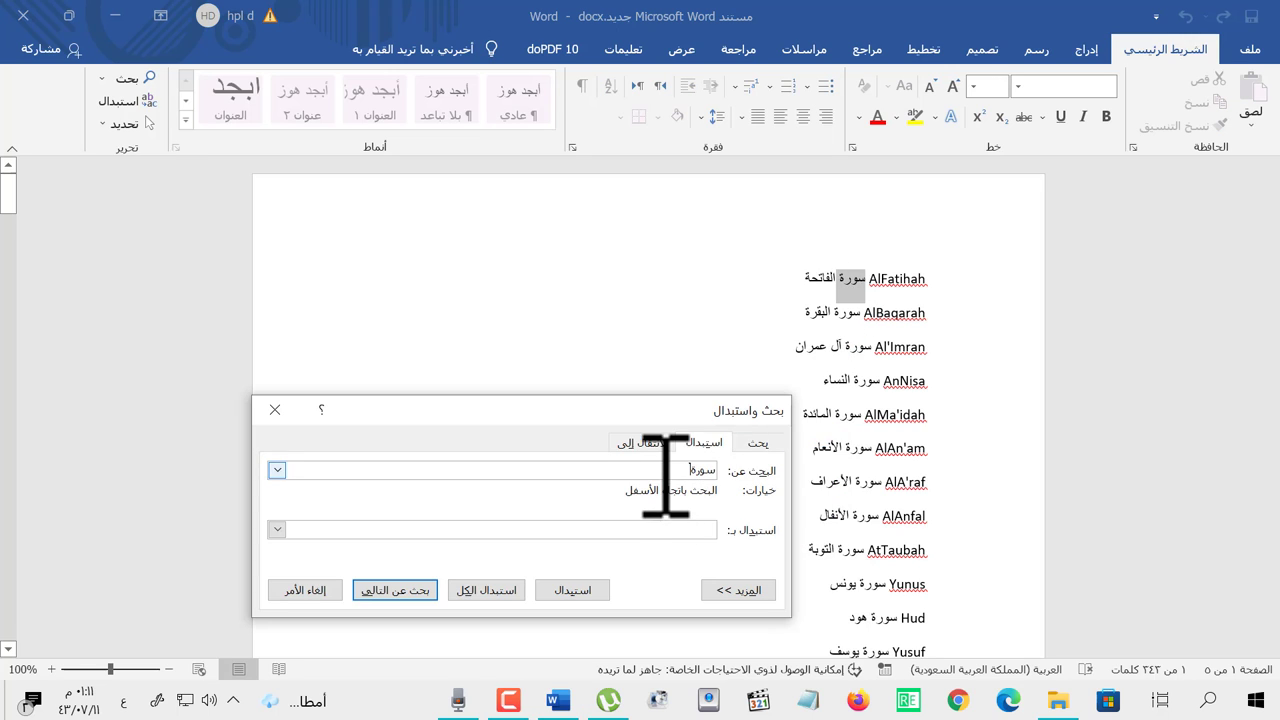
# - Enter القرآن as the replacement and Replace All from the document start, 114 replacements
pyautogui.click(712, 530)
pyautogui.write('القرآن')
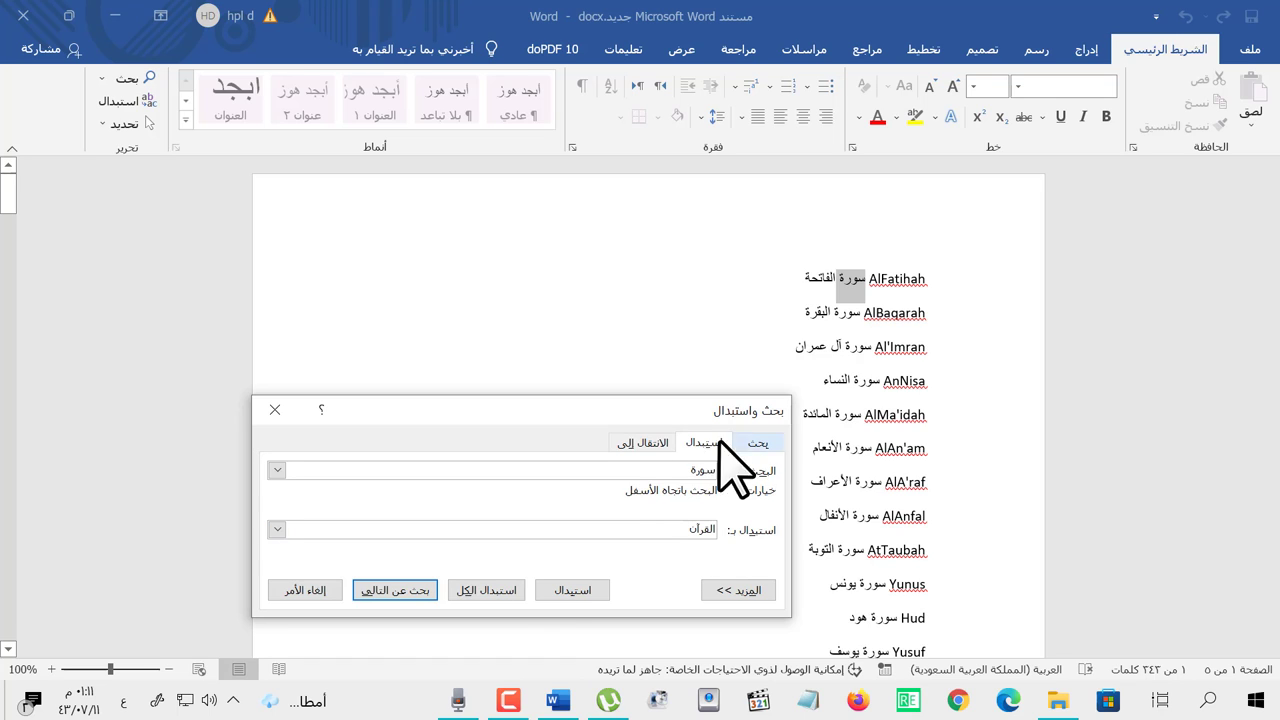
pyautogui.click(503, 590)
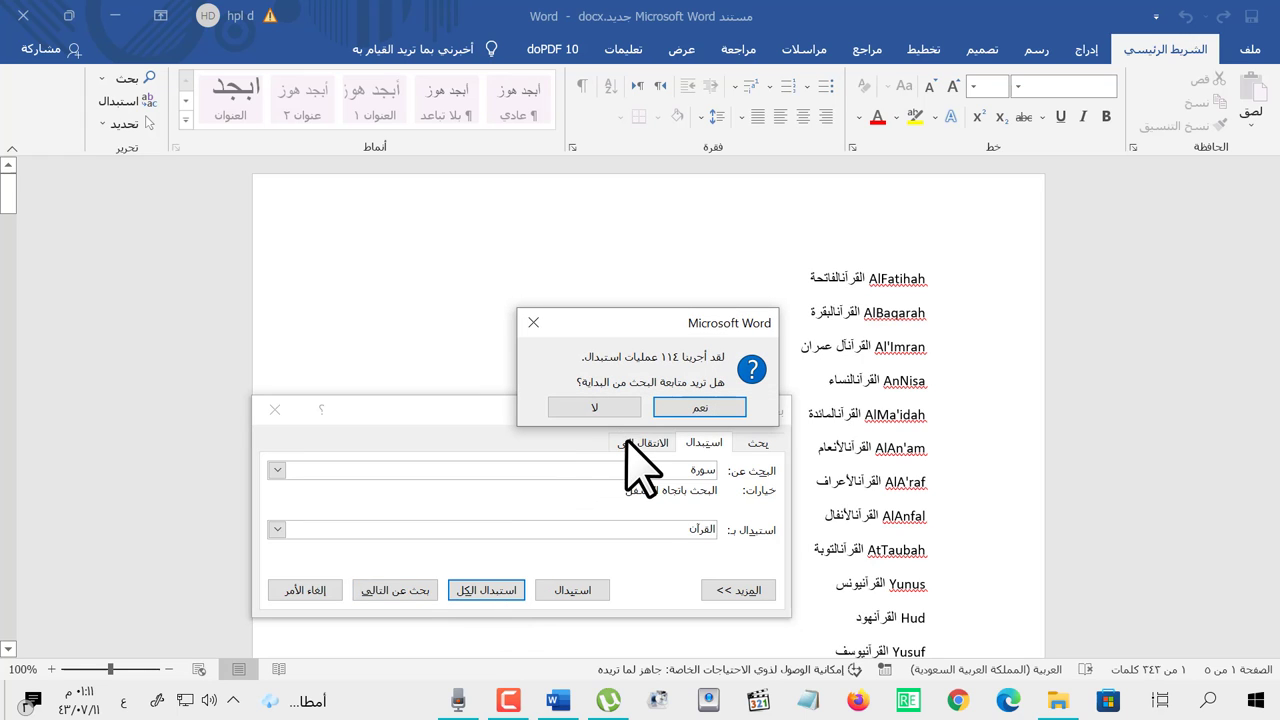
pyautogui.click(713, 406)
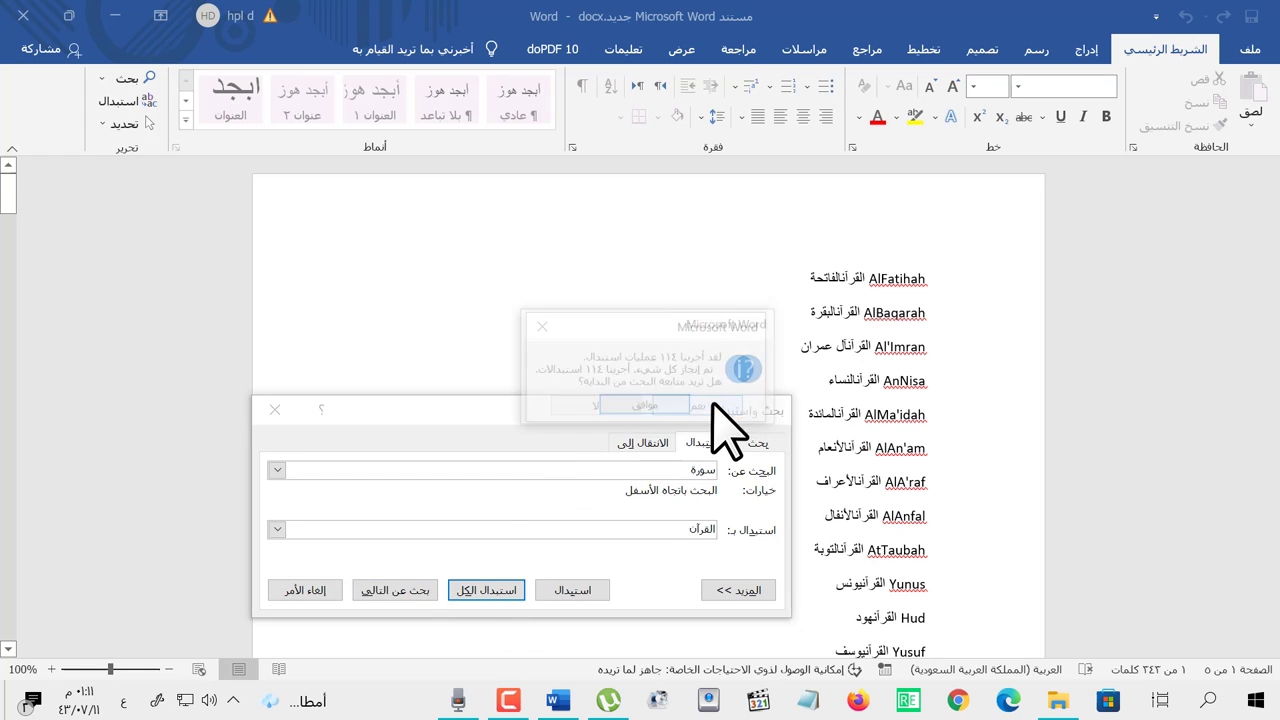
pyautogui.click(666, 406)
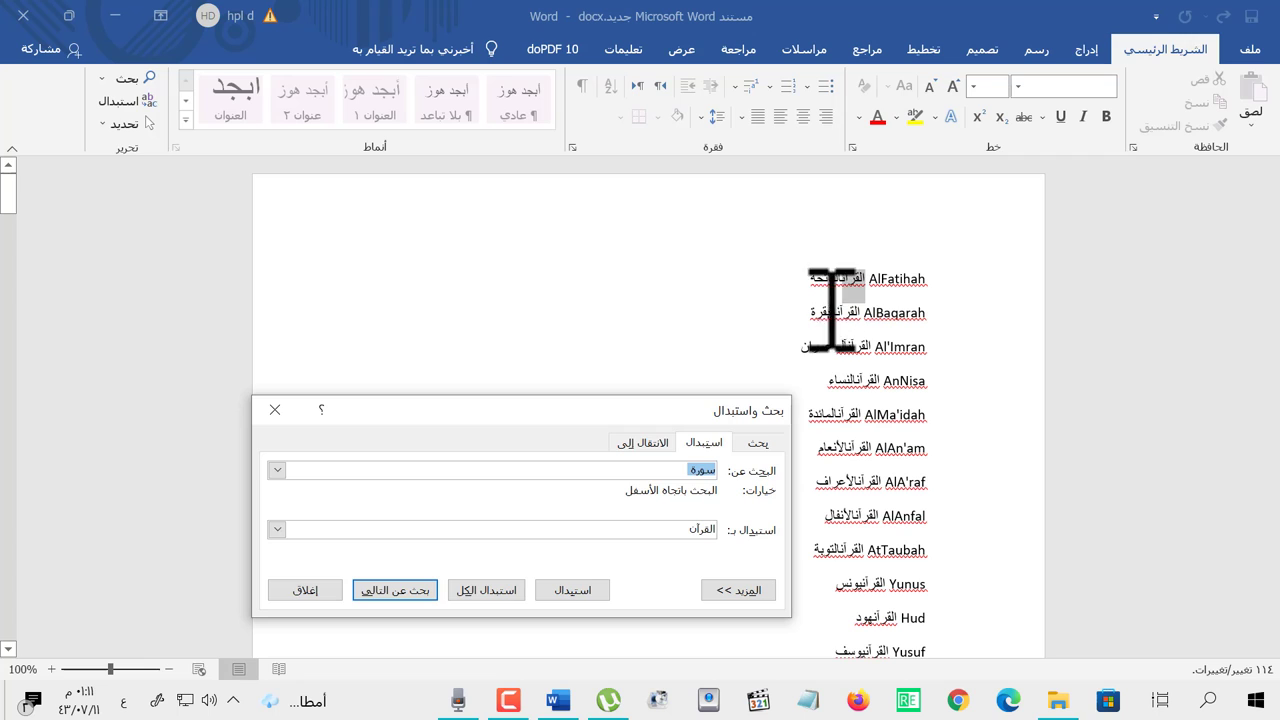
# - Undo the replacement so lines read 'سورة الفاتحة AlFatihah' again, keeping القرآن entered
pyautogui.click(731, 288)
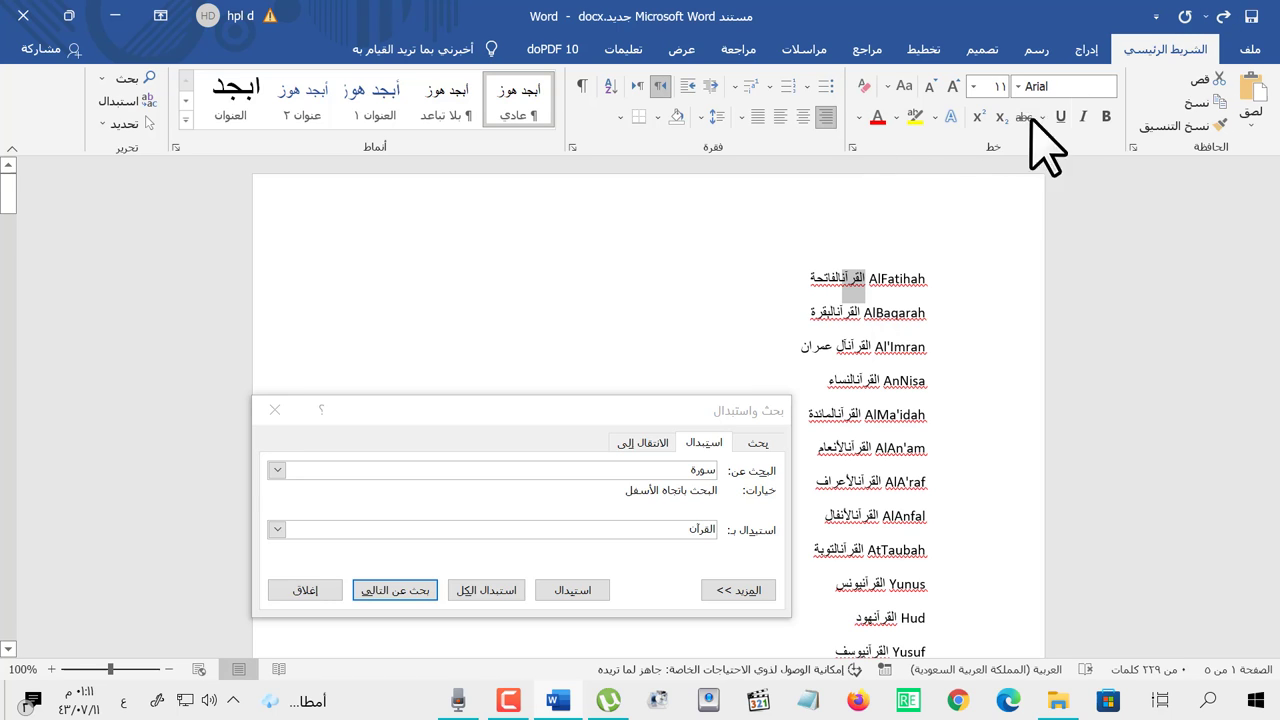
pyautogui.click(1222, 16)
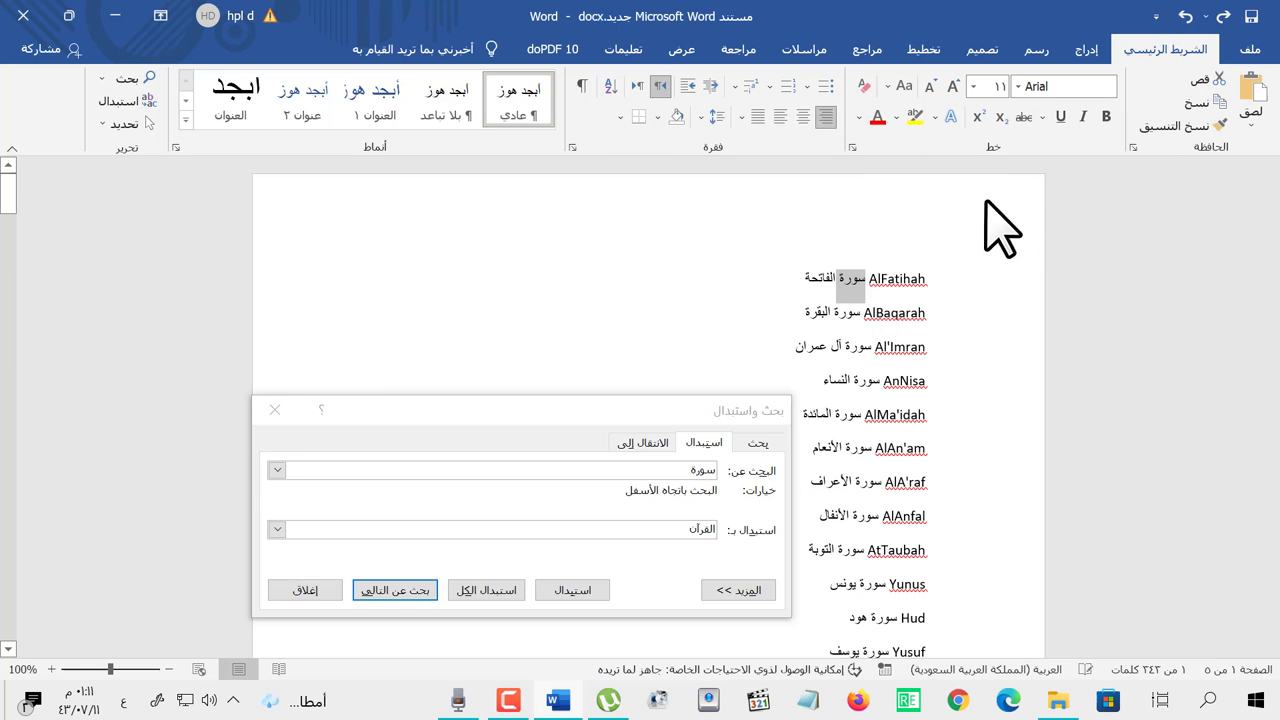
pyautogui.click(674, 528)
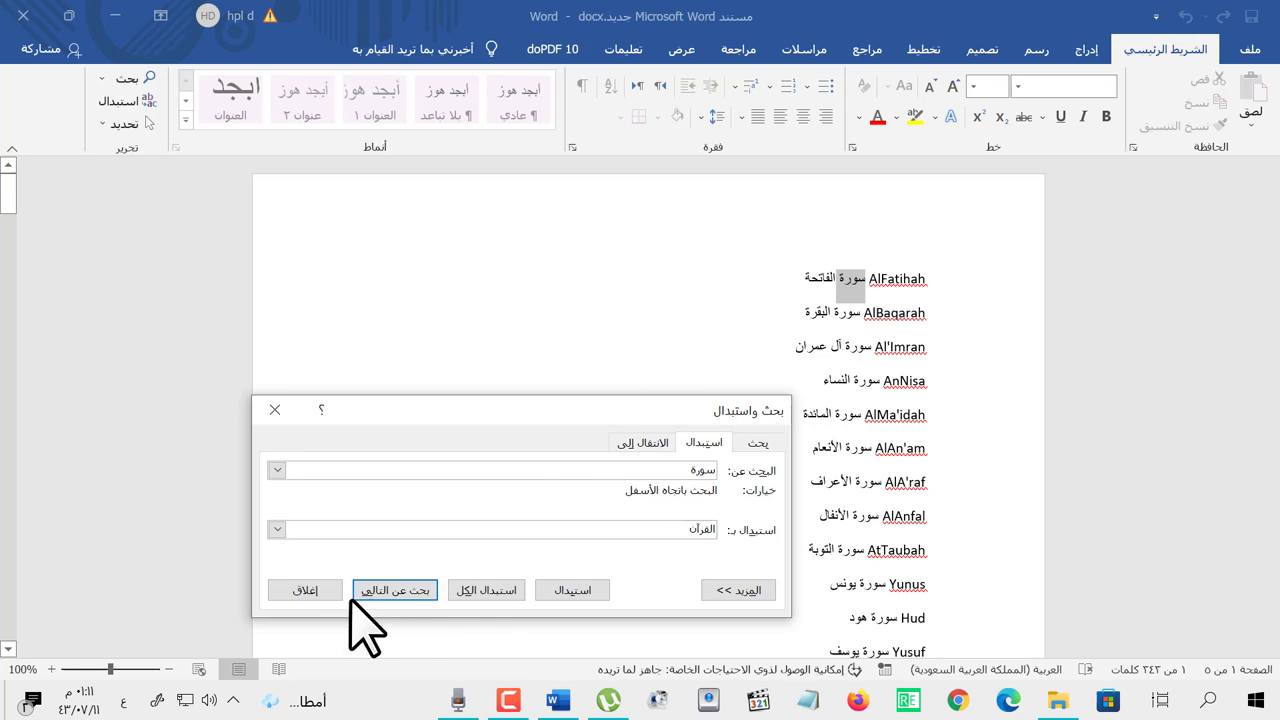
# - Replace all 114 سورة with 'القرآن ' plus a space, then review the list
pyautogui.click(478, 592)
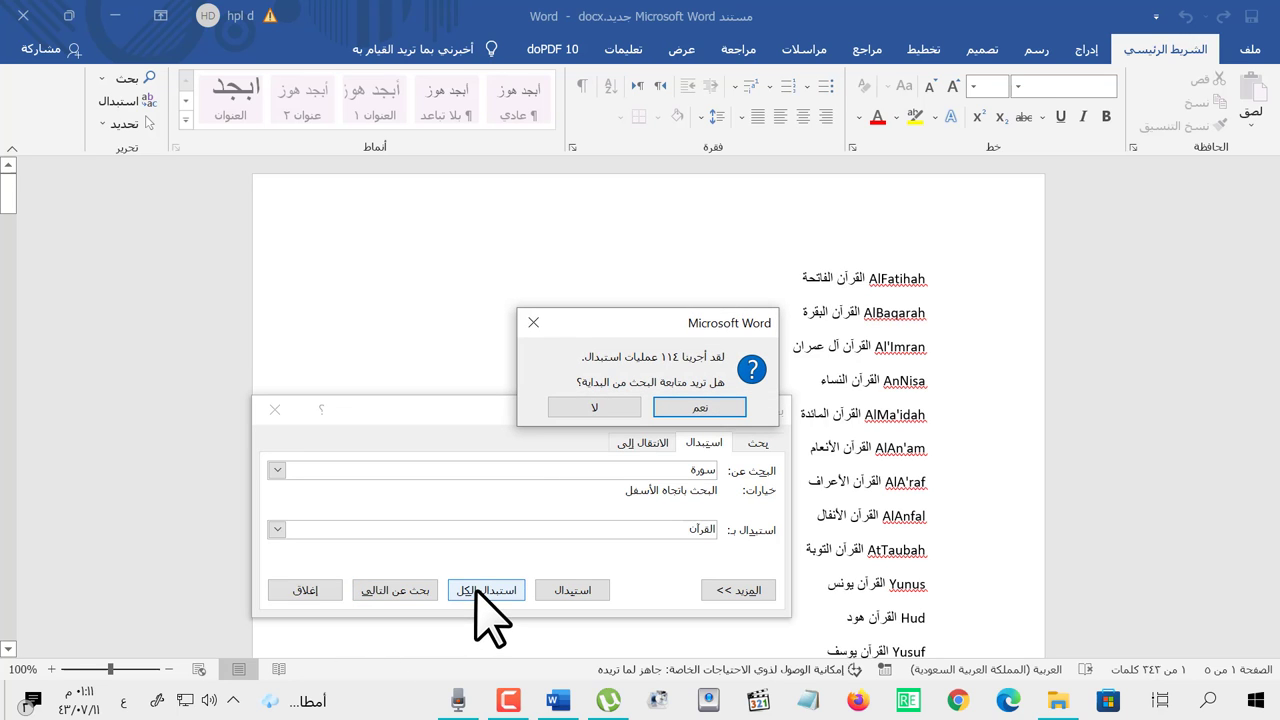
pyautogui.click(705, 406)
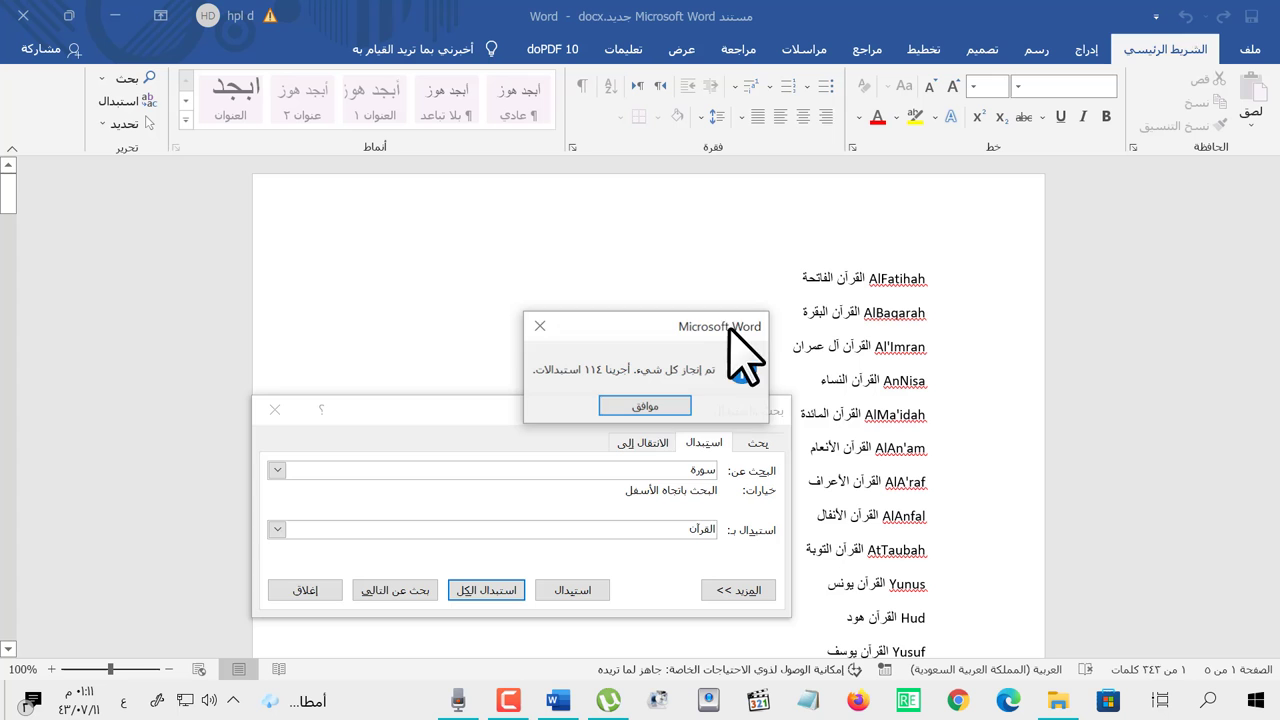
pyautogui.click(645, 405)
pyautogui.scroll(-3, 783, 348)
pyautogui.scroll(-5, 783, 348)
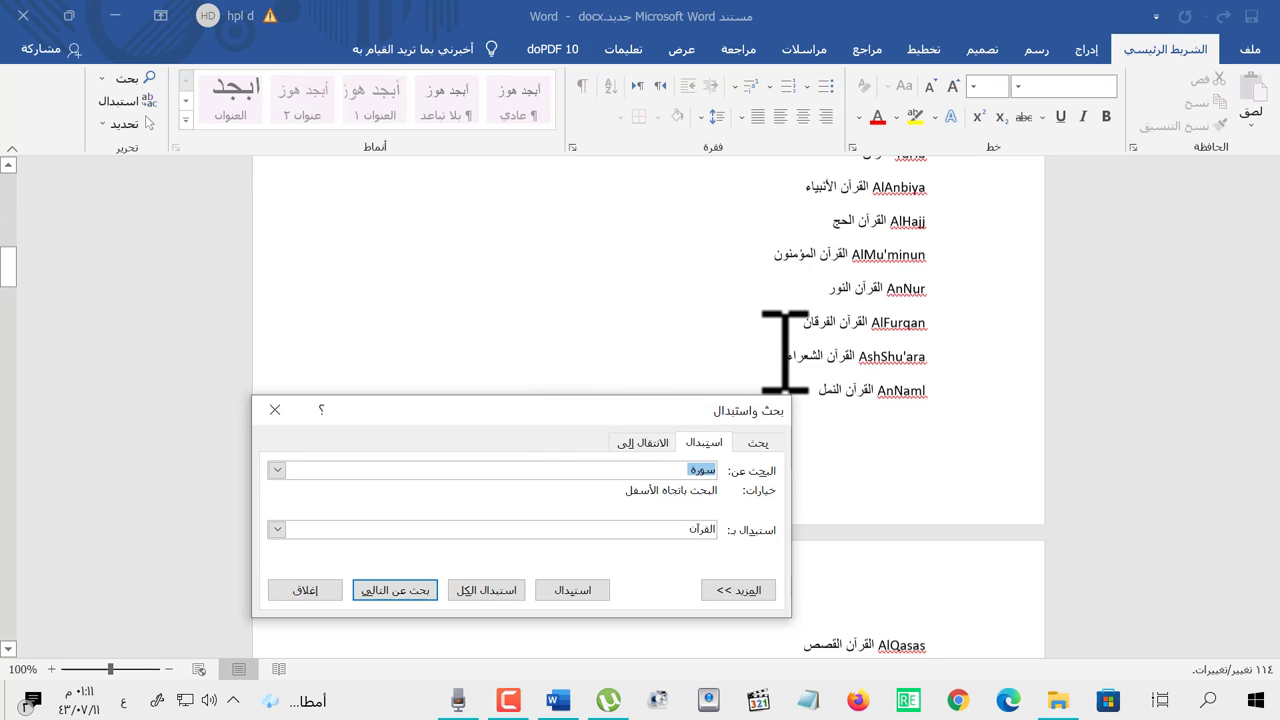
pyautogui.scroll(-1, 783, 348)
pyautogui.scroll(4, 783, 348)
pyautogui.scroll(4, 785, 352)
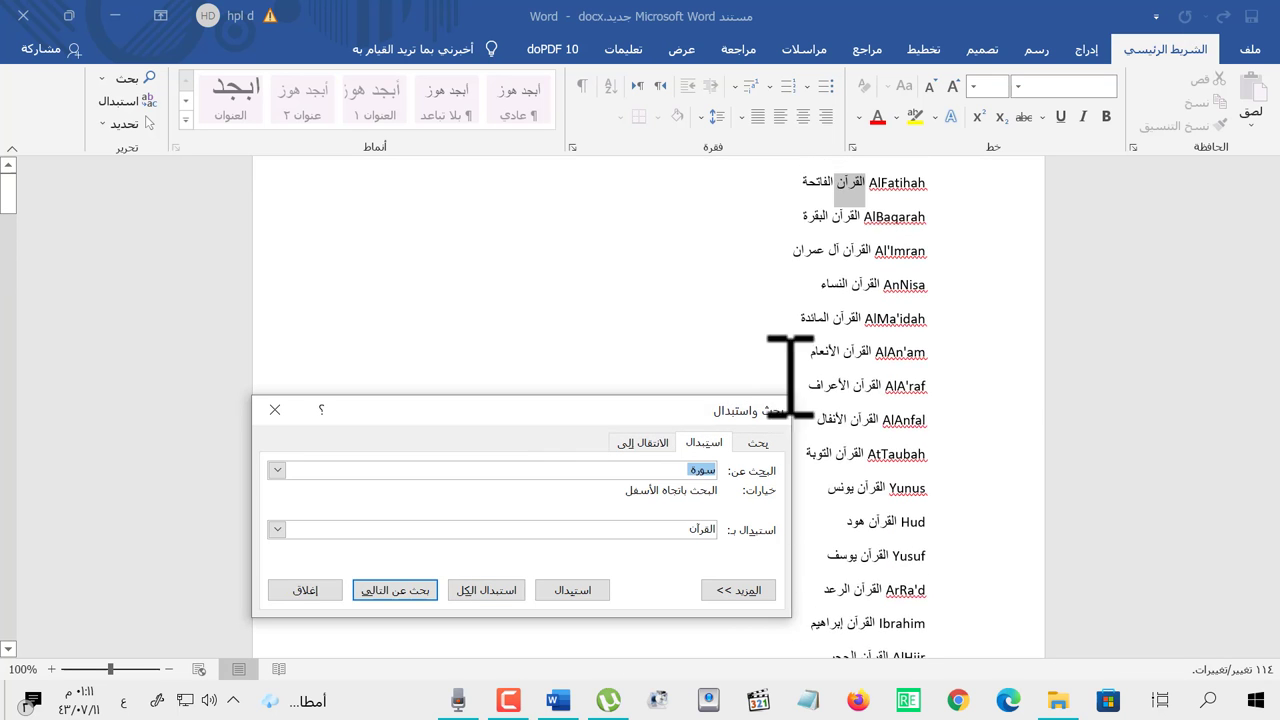
pyautogui.scroll(1, 790, 366)
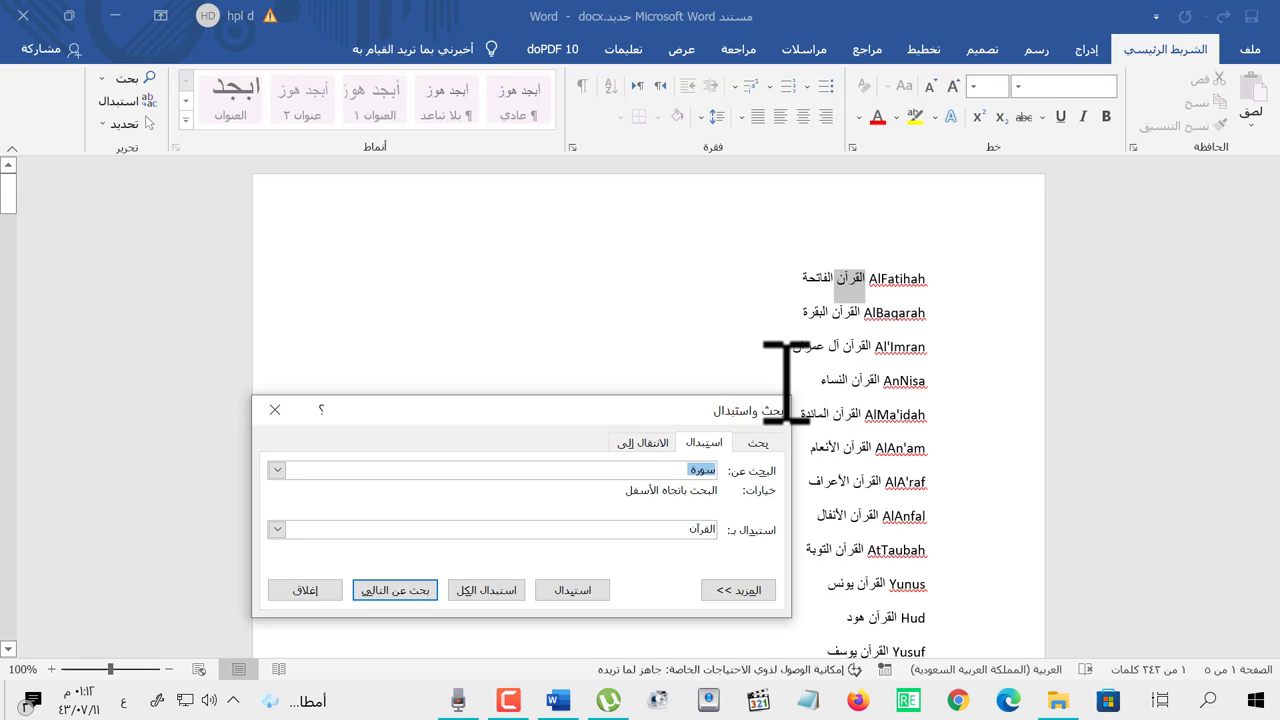
# - Replace every القرآن in the list with ١٢٣, 114 replacements in all
pyautogui.click(708, 530)
pyautogui.write('١٢٣')
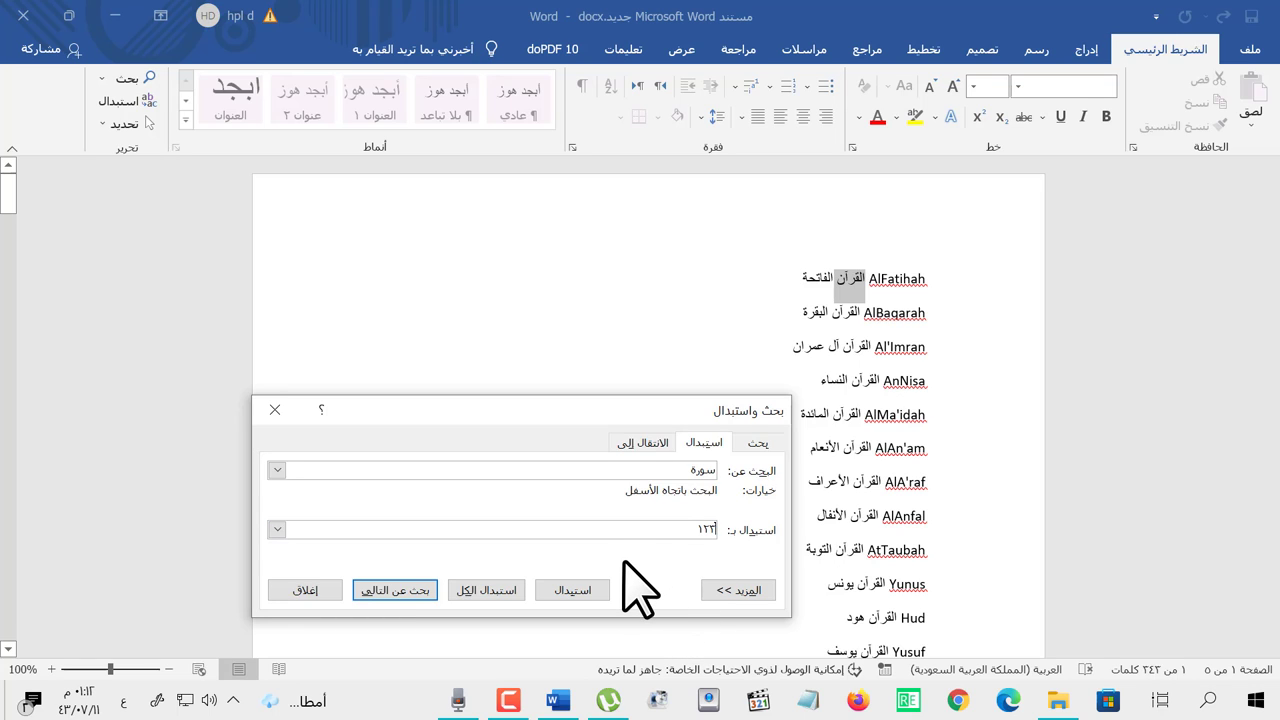
pyautogui.click(468, 588)
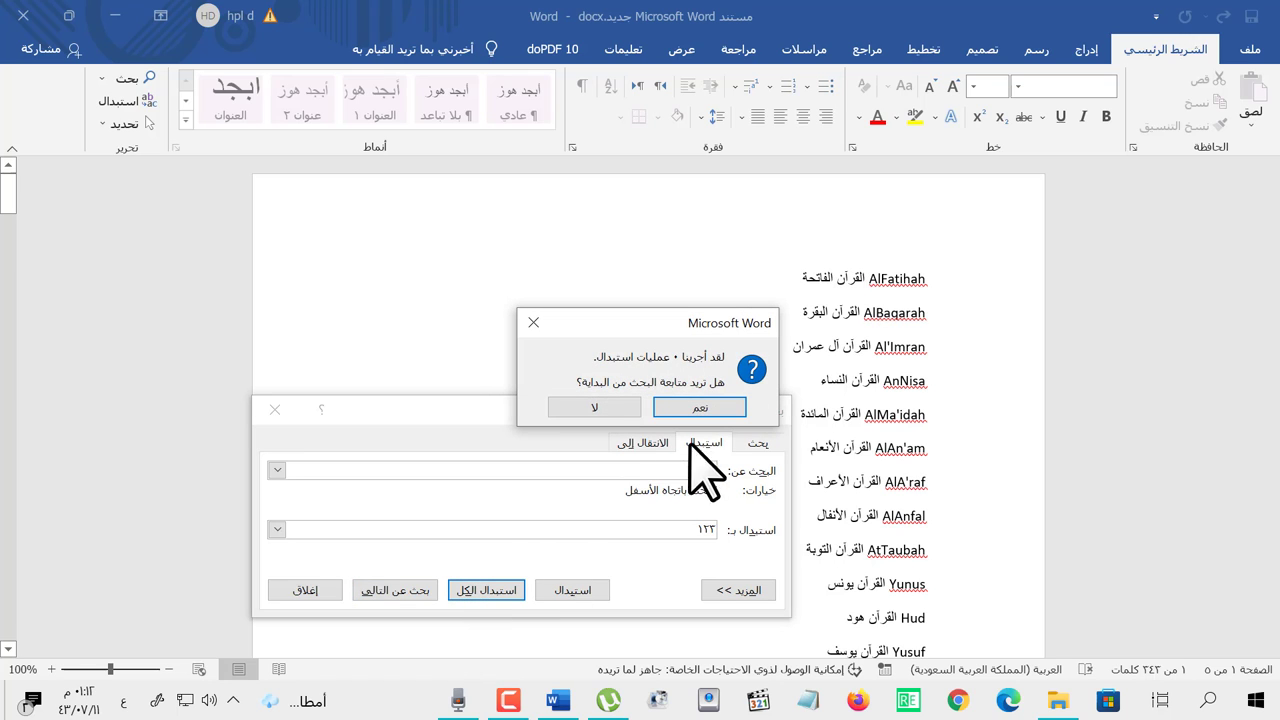
pyautogui.click(533, 323)
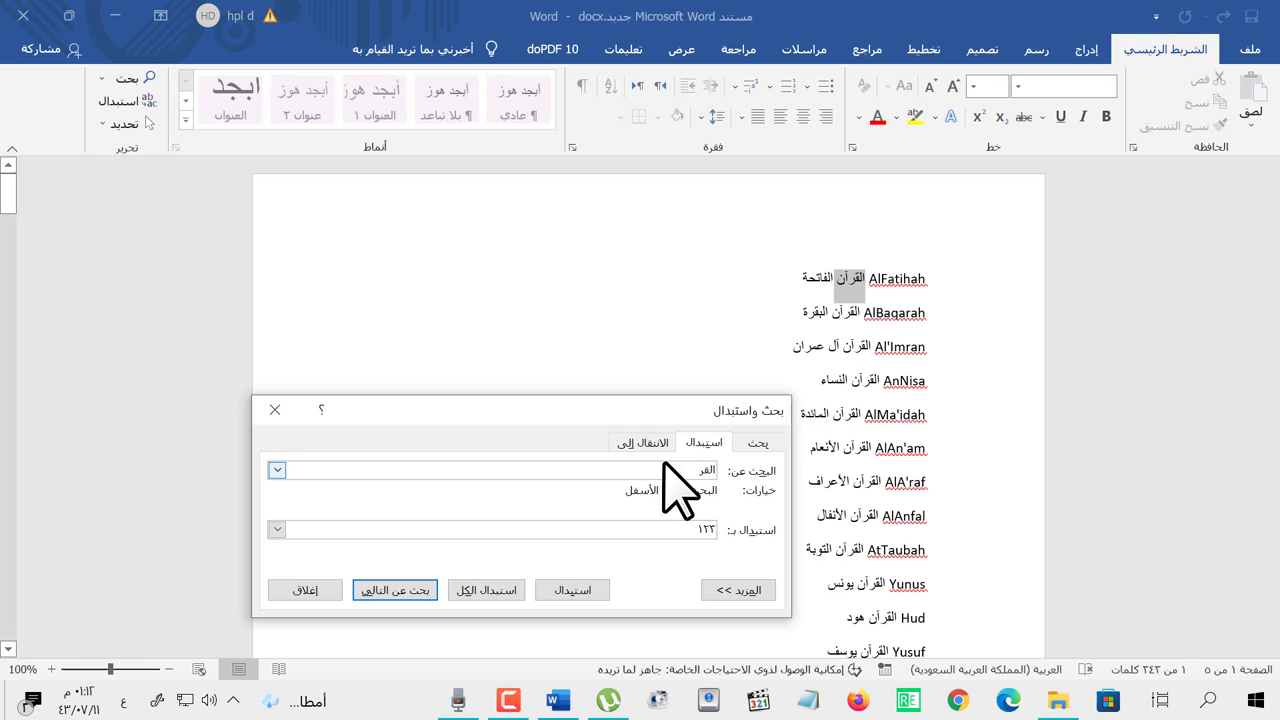
pyautogui.click(486, 589)
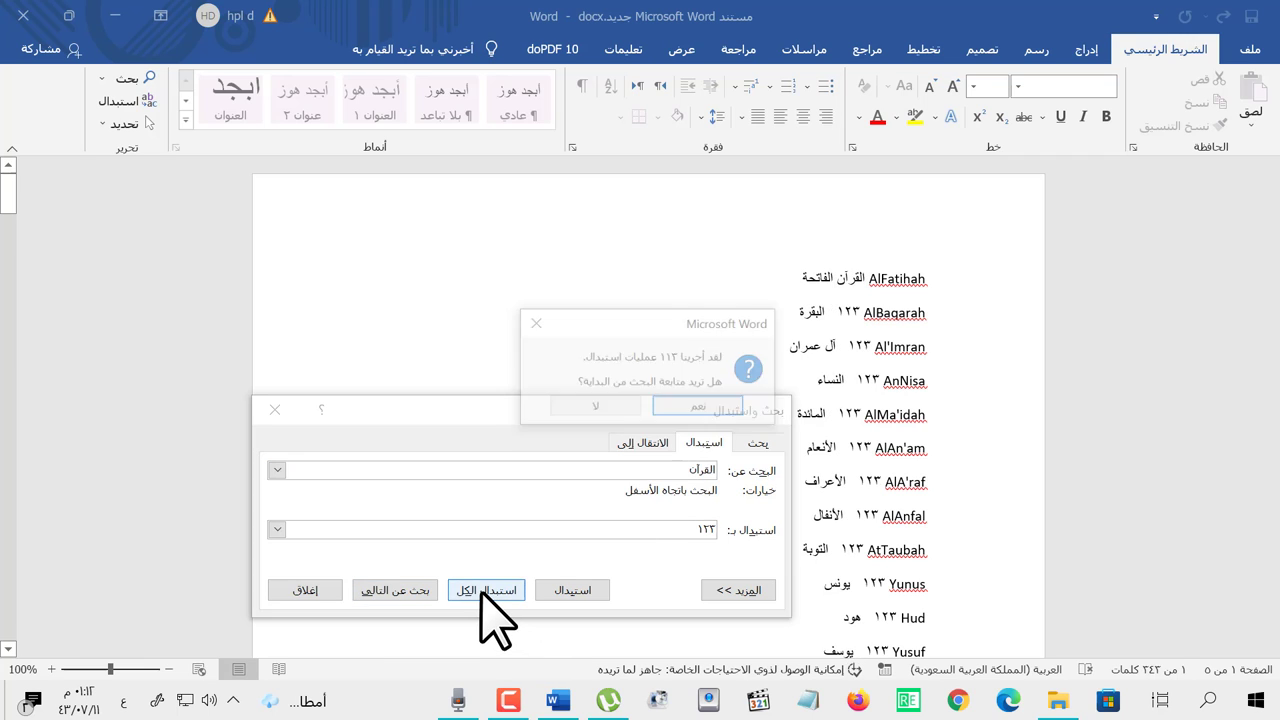
pyautogui.click(708, 403)
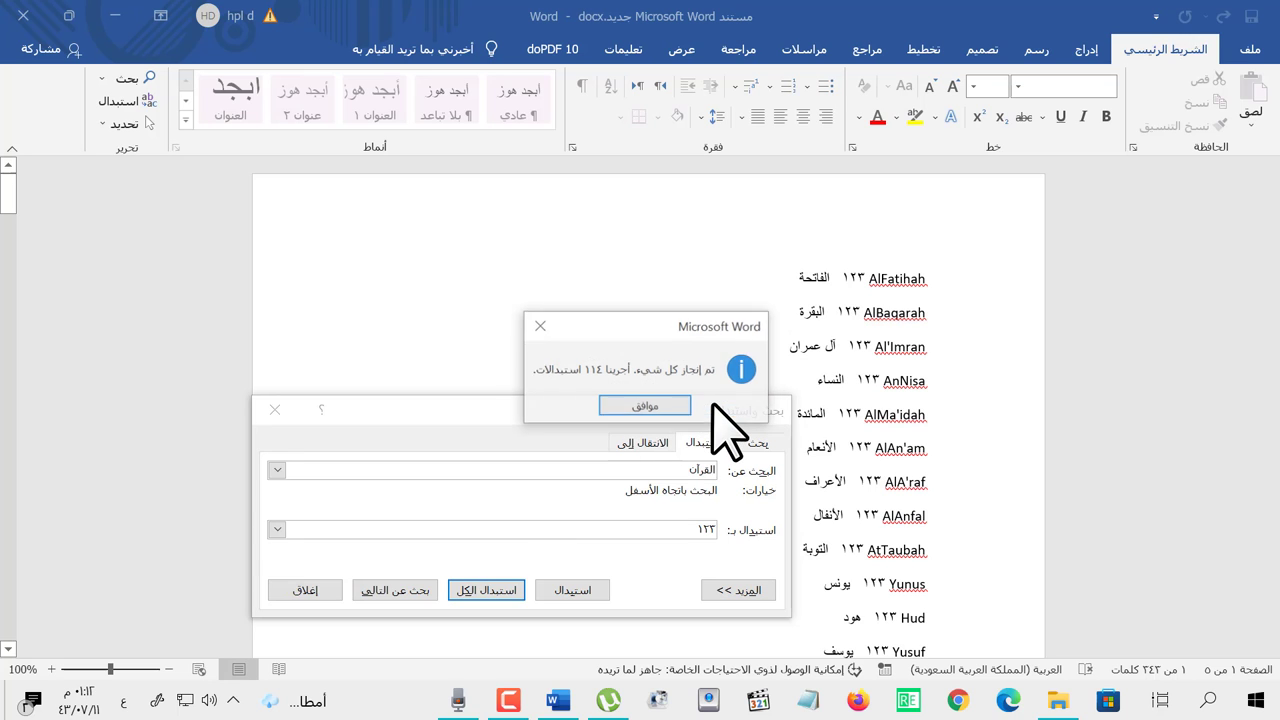
pyautogui.click(670, 405)
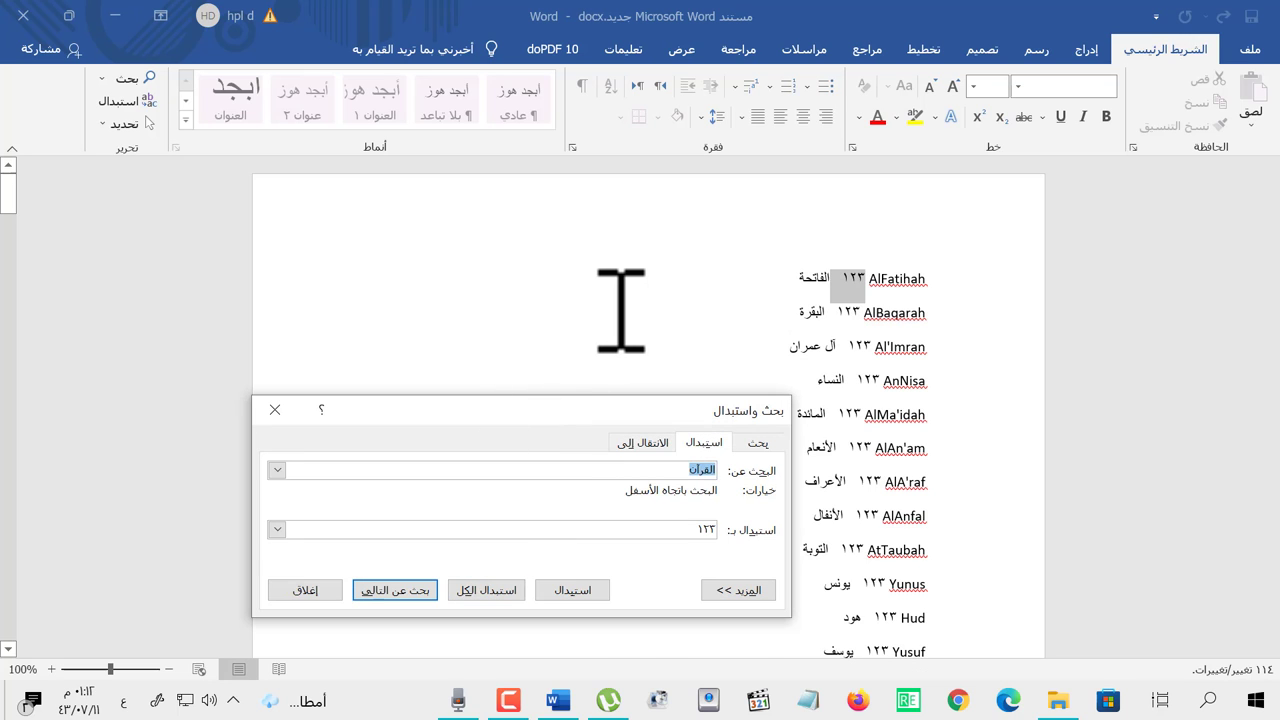
pyautogui.click(620, 310)
# - Check the list, minimise Word and open the Excel surah workbook
pyautogui.scroll(-5, 620, 310)
pyautogui.scroll(-10, 622, 315)
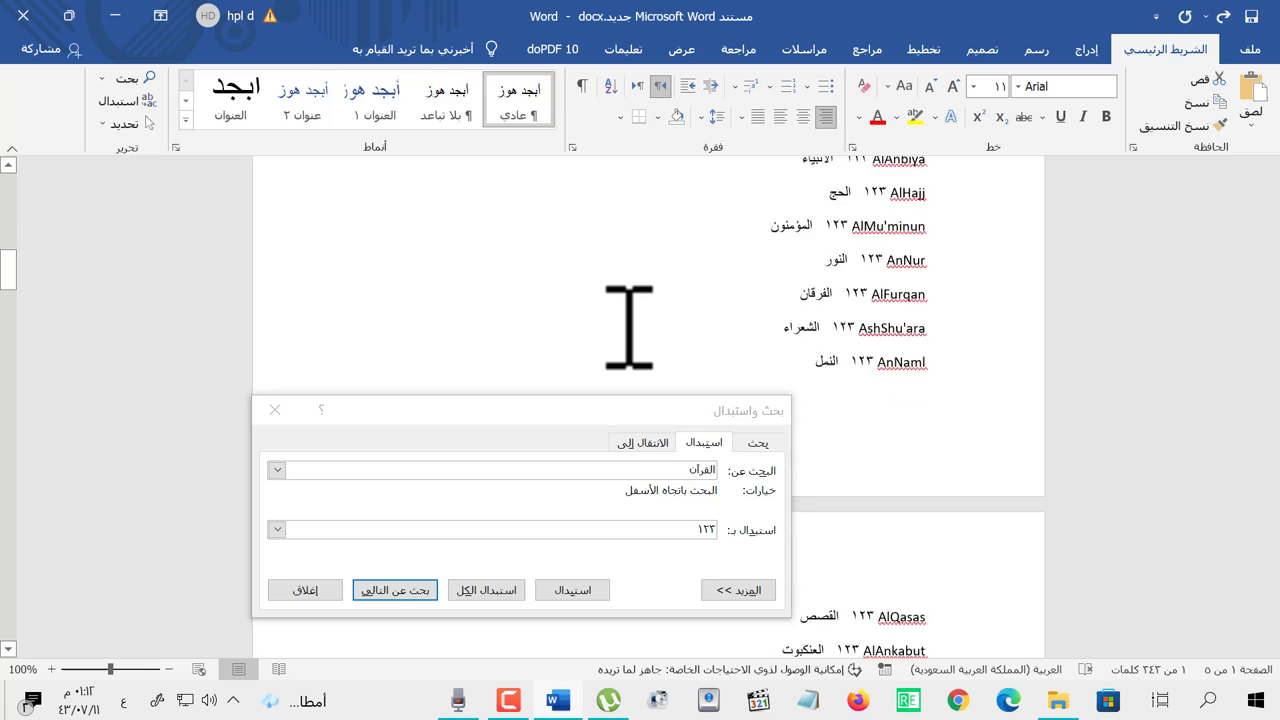
pyautogui.scroll(-5, 625, 320)
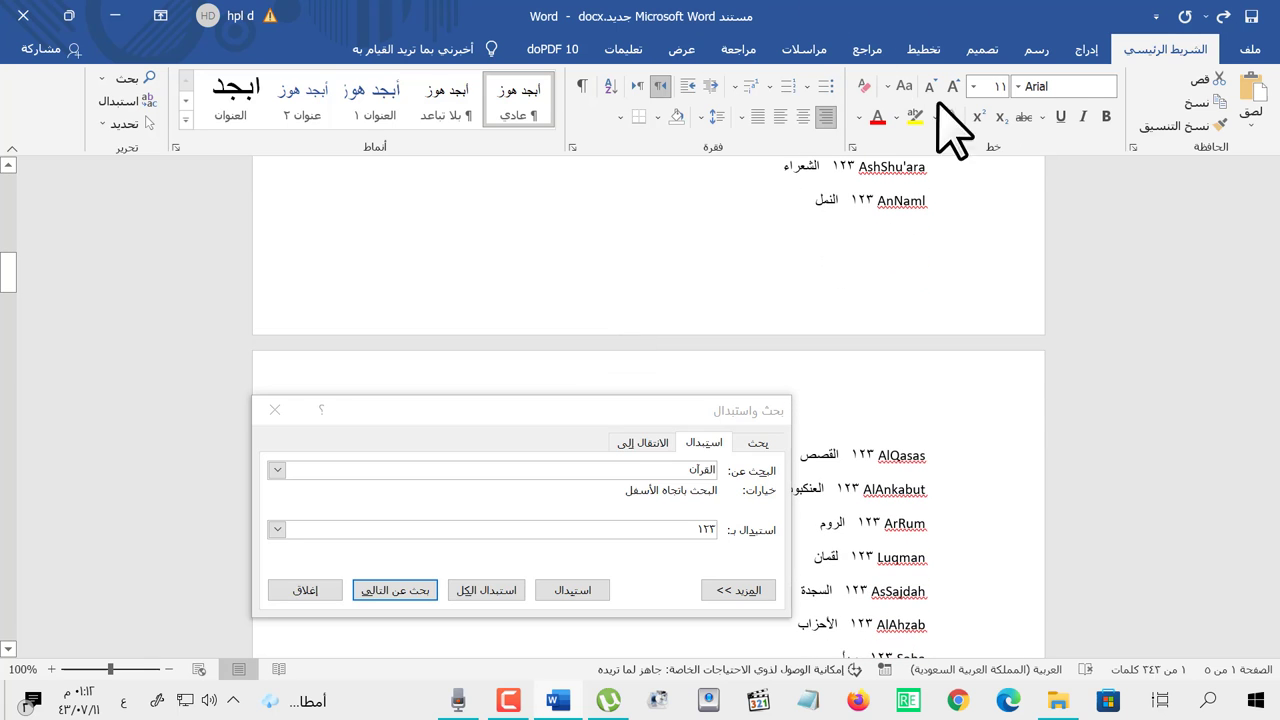
pyautogui.click(120, 14)
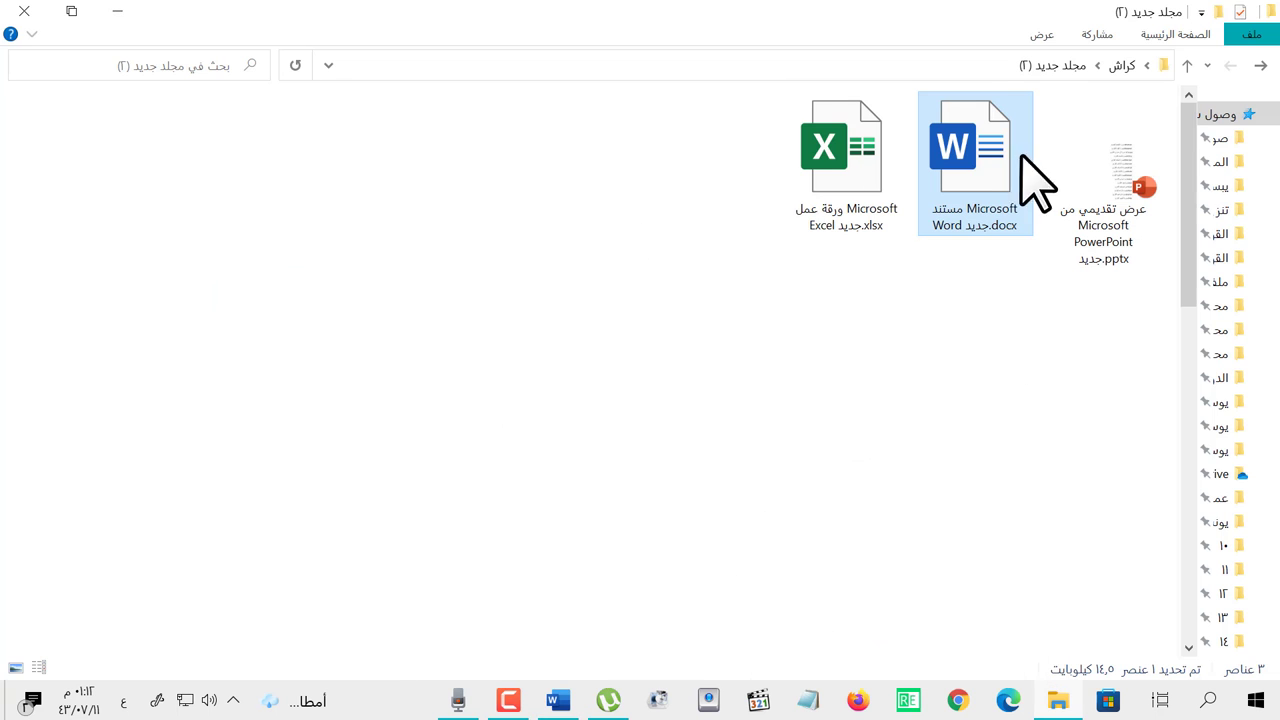
pyautogui.doubleClick(845, 160)
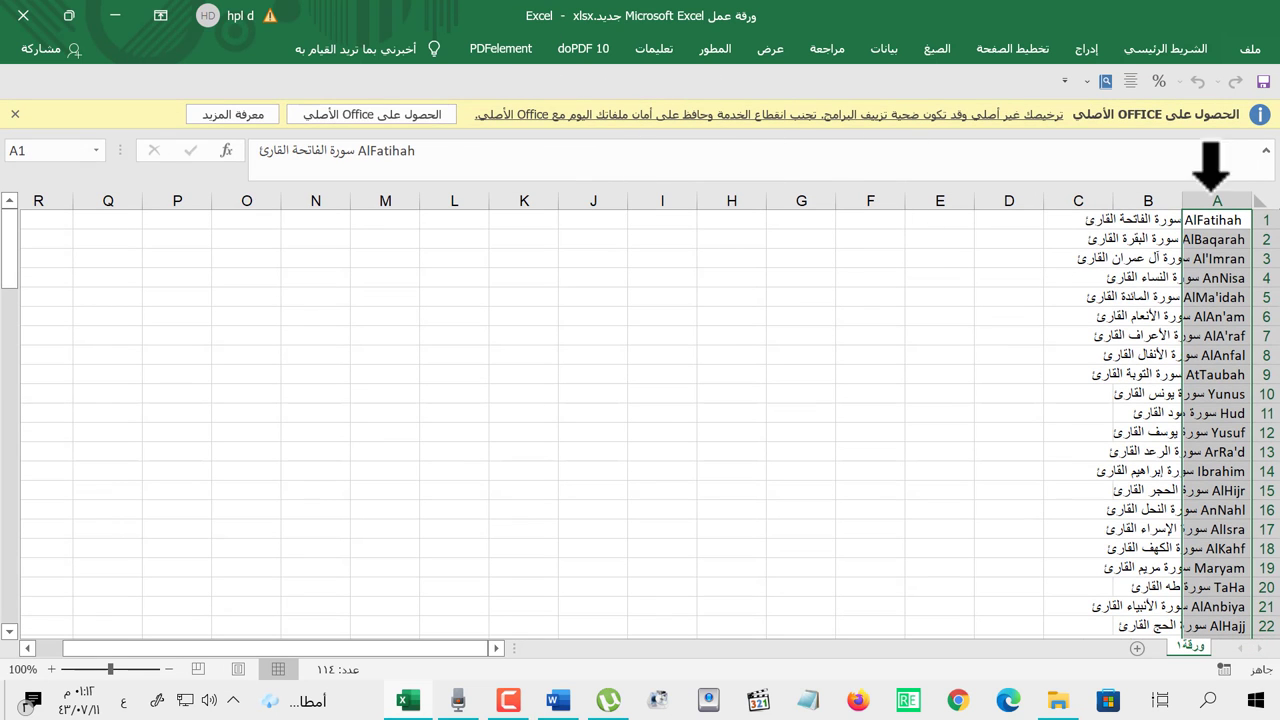
# - Open Excel's Find and Replace dialog via Home > Find & Select > Replace
pyautogui.click(1245, 47)
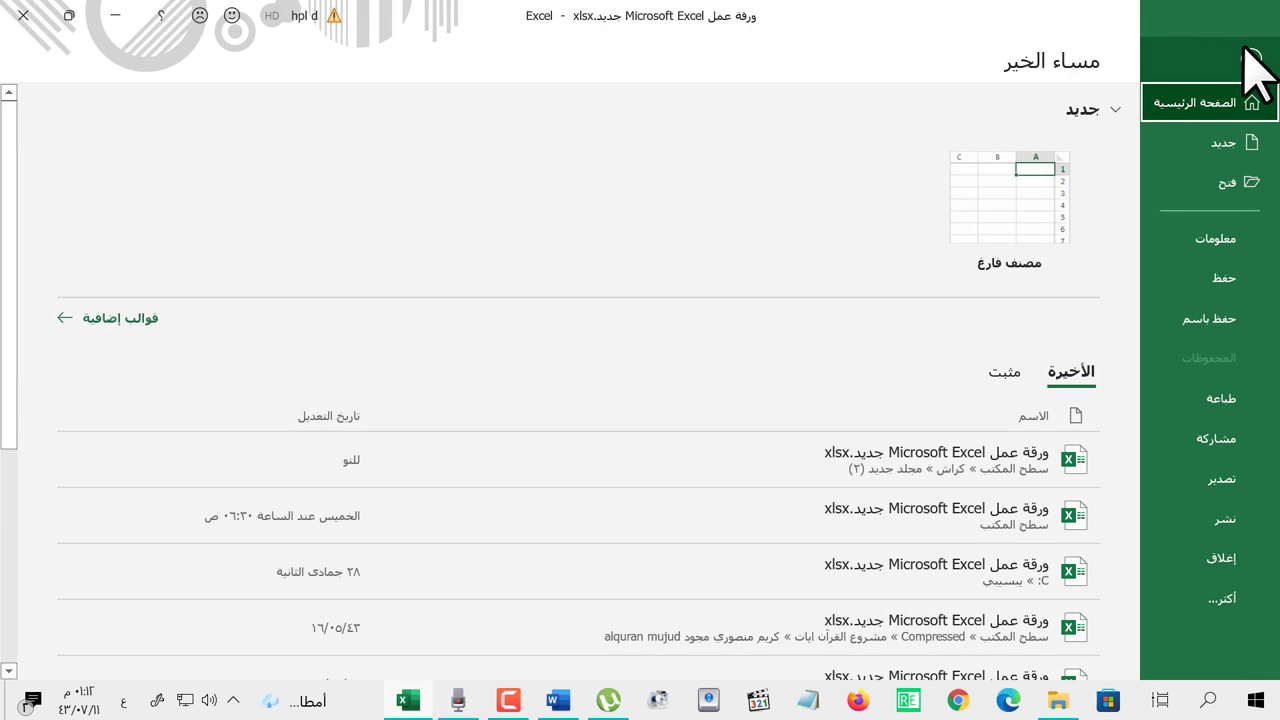
pyautogui.click(1254, 57)
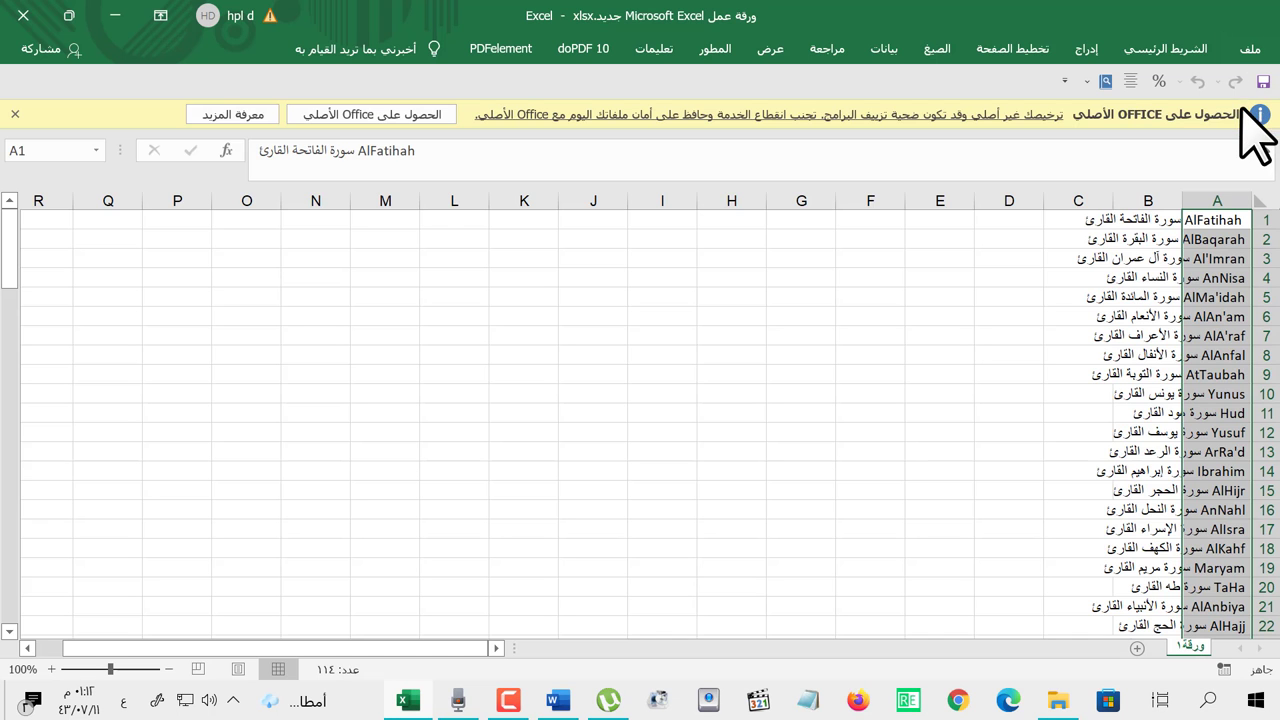
pyautogui.click(1178, 48)
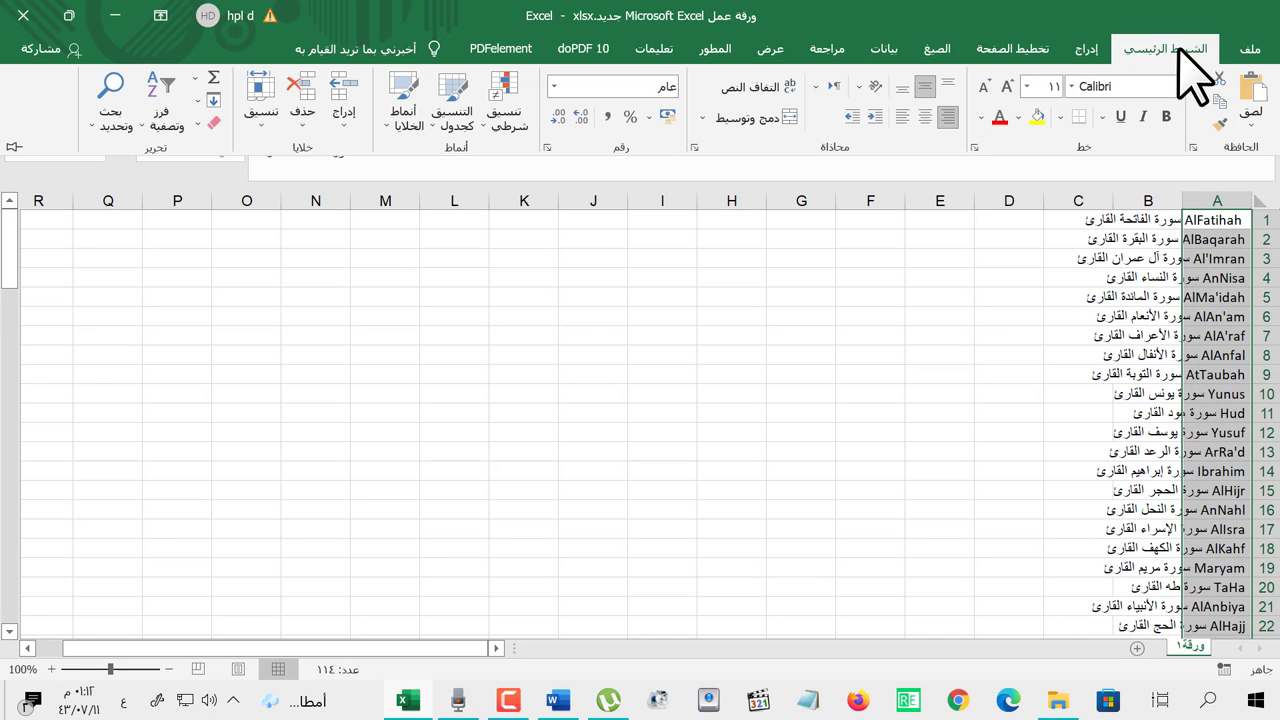
pyautogui.click(103, 125)
pyautogui.write('س')
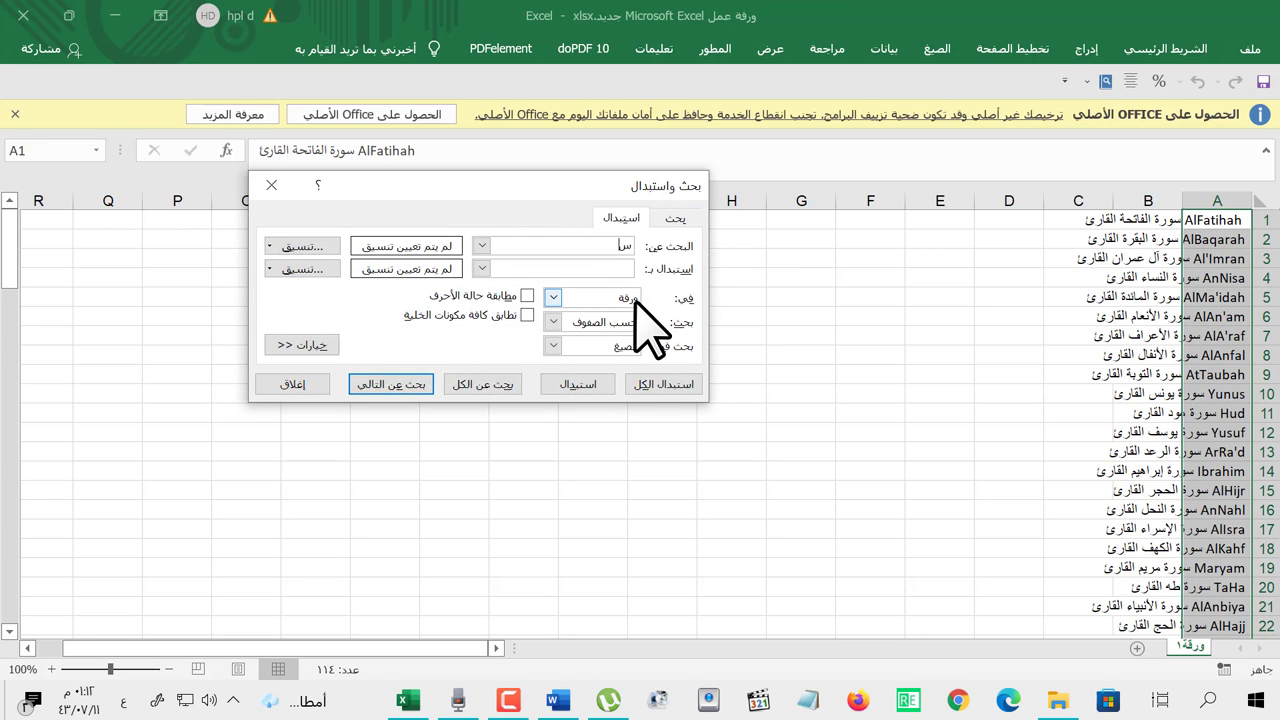
# - Replace every سورة in column A with القرآن and close the dialog
pyautogui.write('ورة القر')
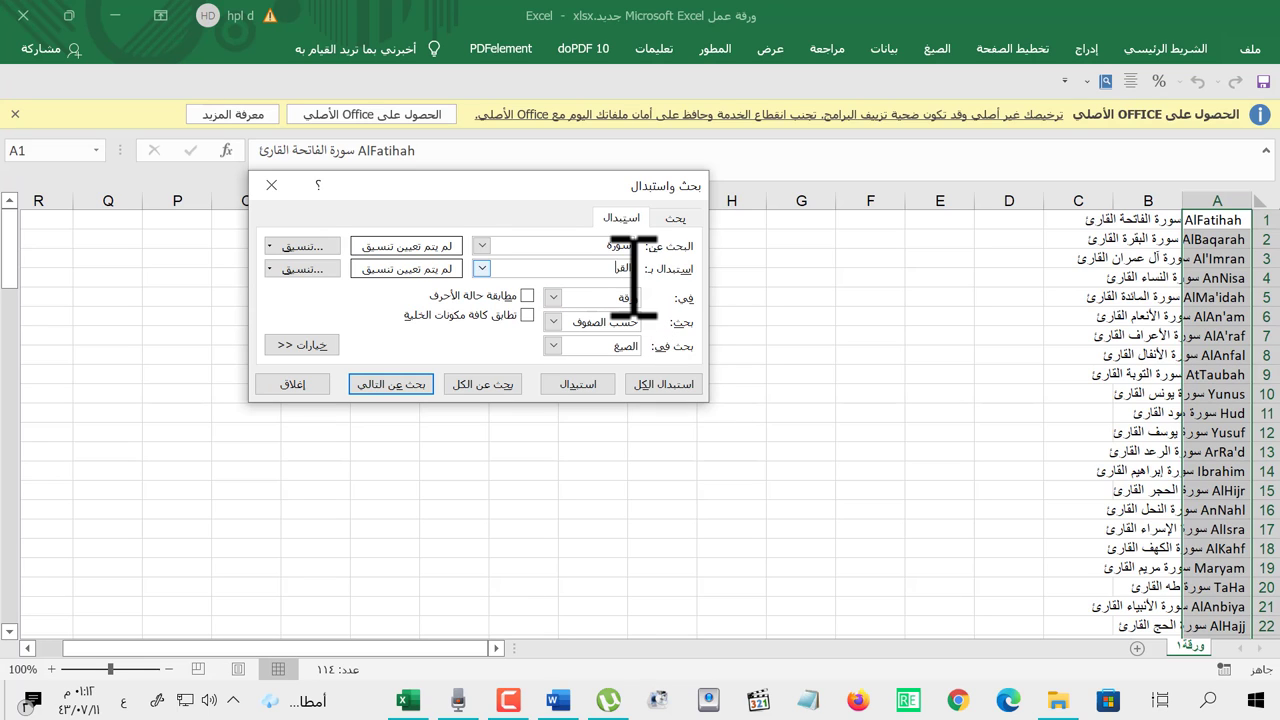
pyautogui.write('آن')
pyautogui.click(672, 382)
pyautogui.click(668, 406)
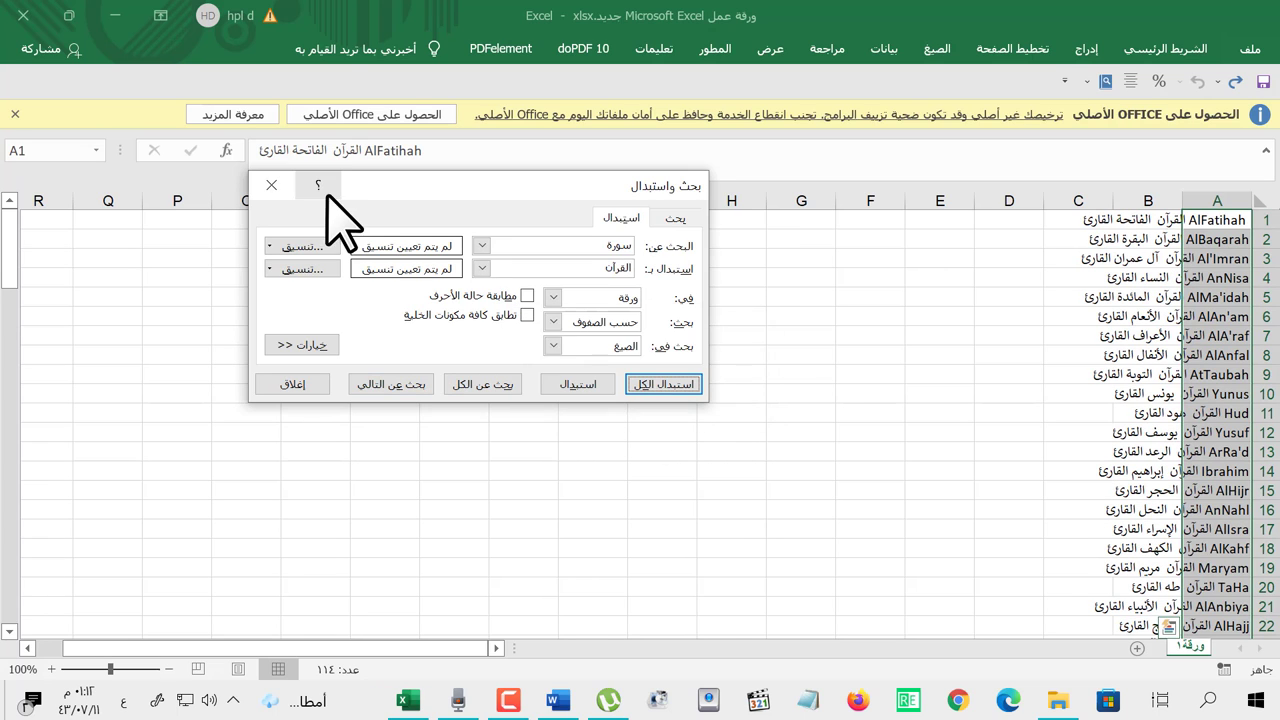
pyautogui.click(271, 185)
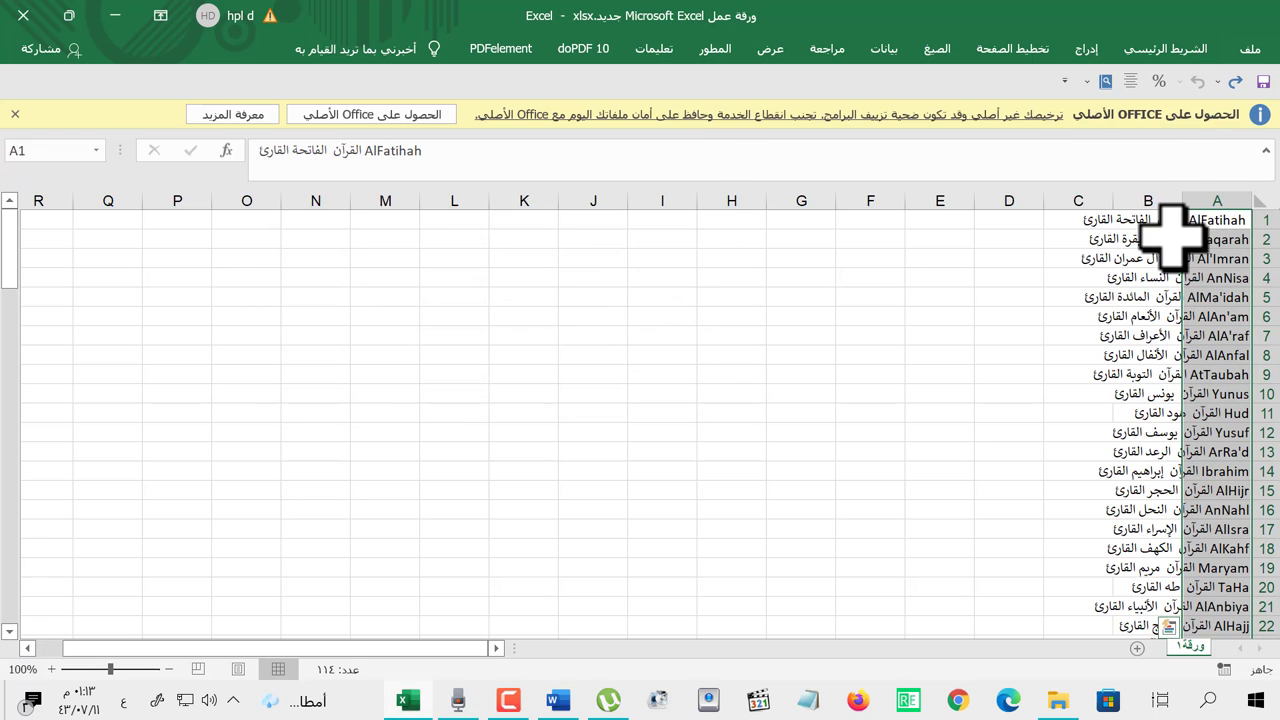
# - Review the updated sheet and close the Excel workbook
pyautogui.scroll(-7, 1170, 235)
pyautogui.scroll(-4, 1171, 251)
pyautogui.scroll(-4, 1194, 377)
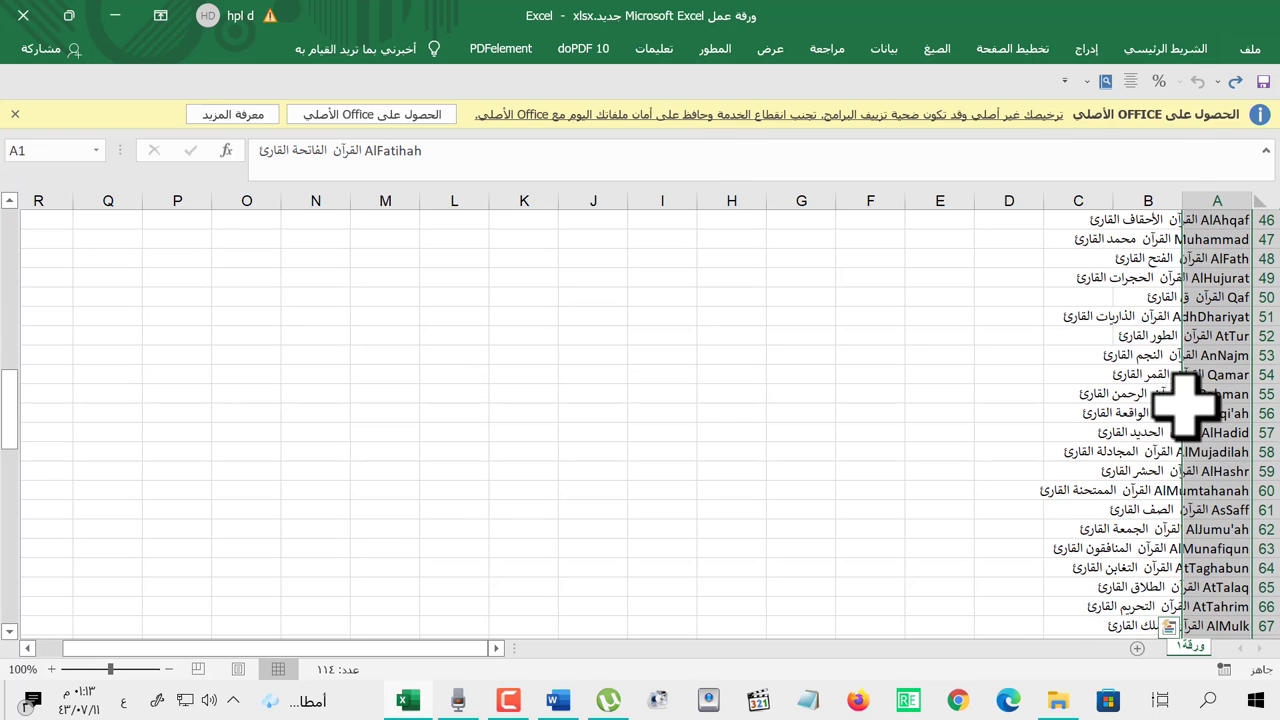
pyautogui.scroll(-5, 1160, 483)
pyautogui.scroll(2, 580, 250)
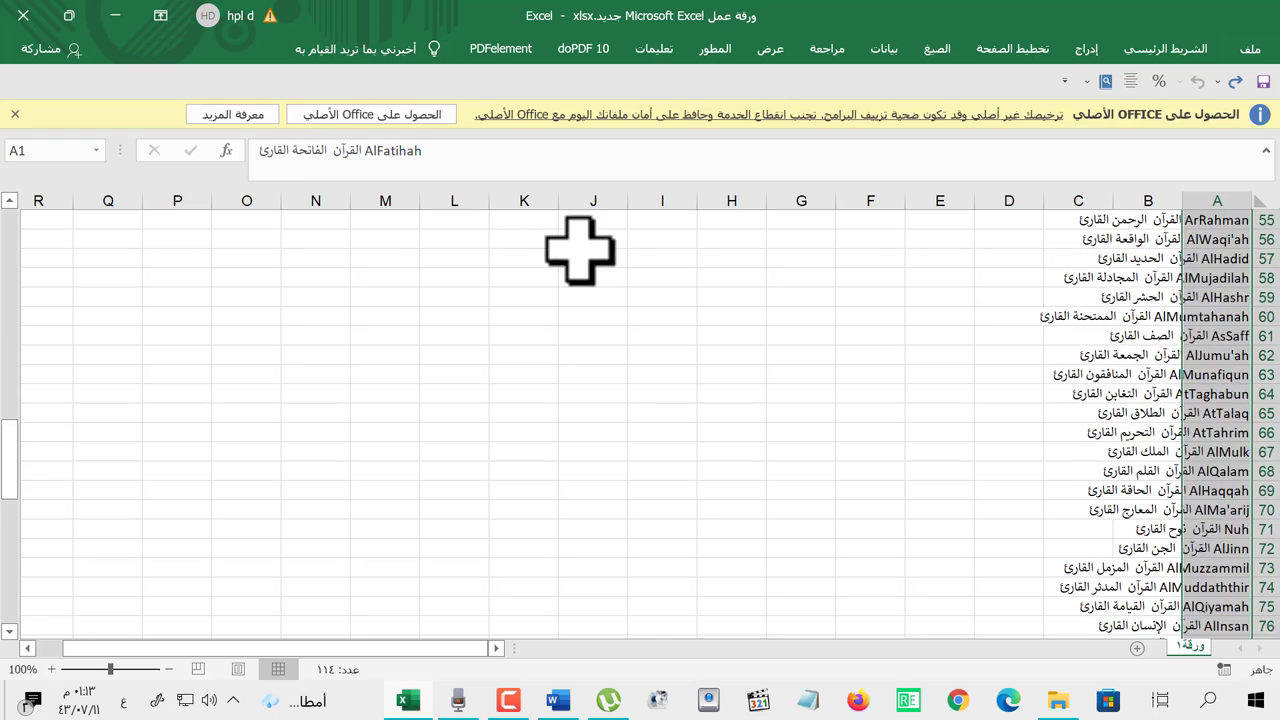
pyautogui.scroll(14, 580, 250)
pyautogui.scroll(4, 957, 323)
pyautogui.click(23, 15)
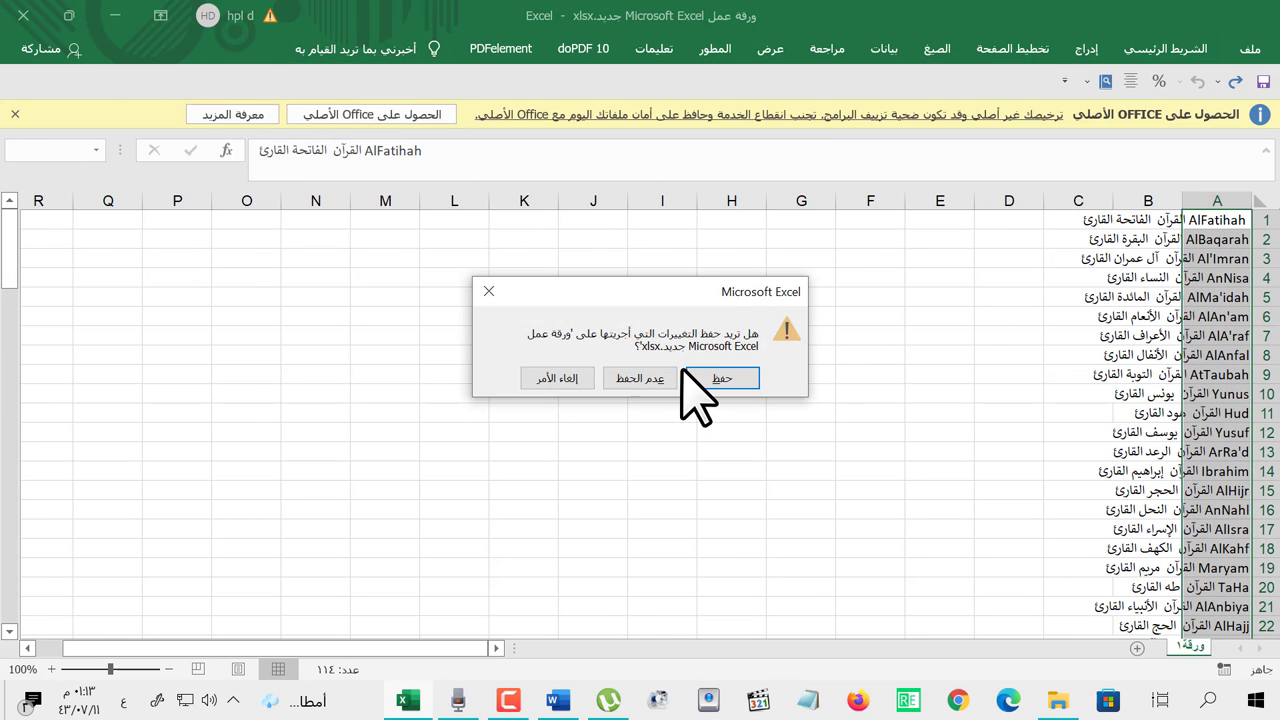
# - Answer Excel's save prompt, open the surah PowerPoint presentation and dismiss the add-in message
pyautogui.click(646, 380)
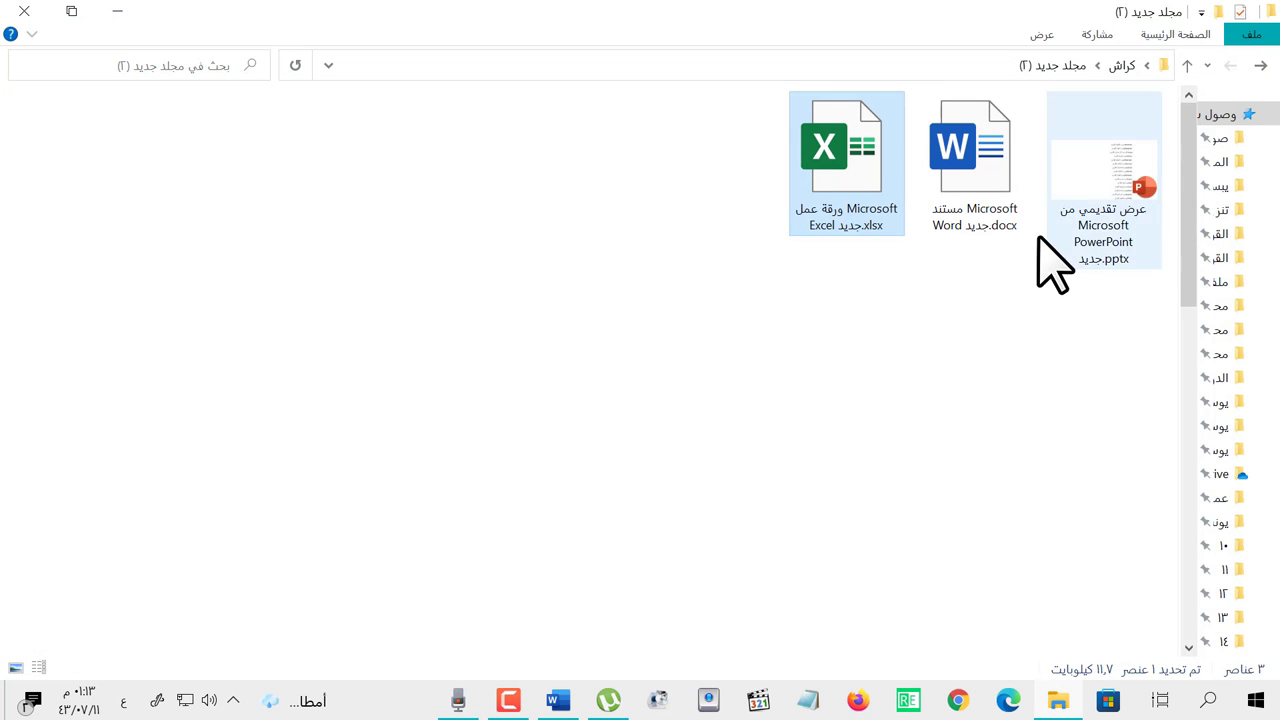
pyautogui.doubleClick(1095, 205)
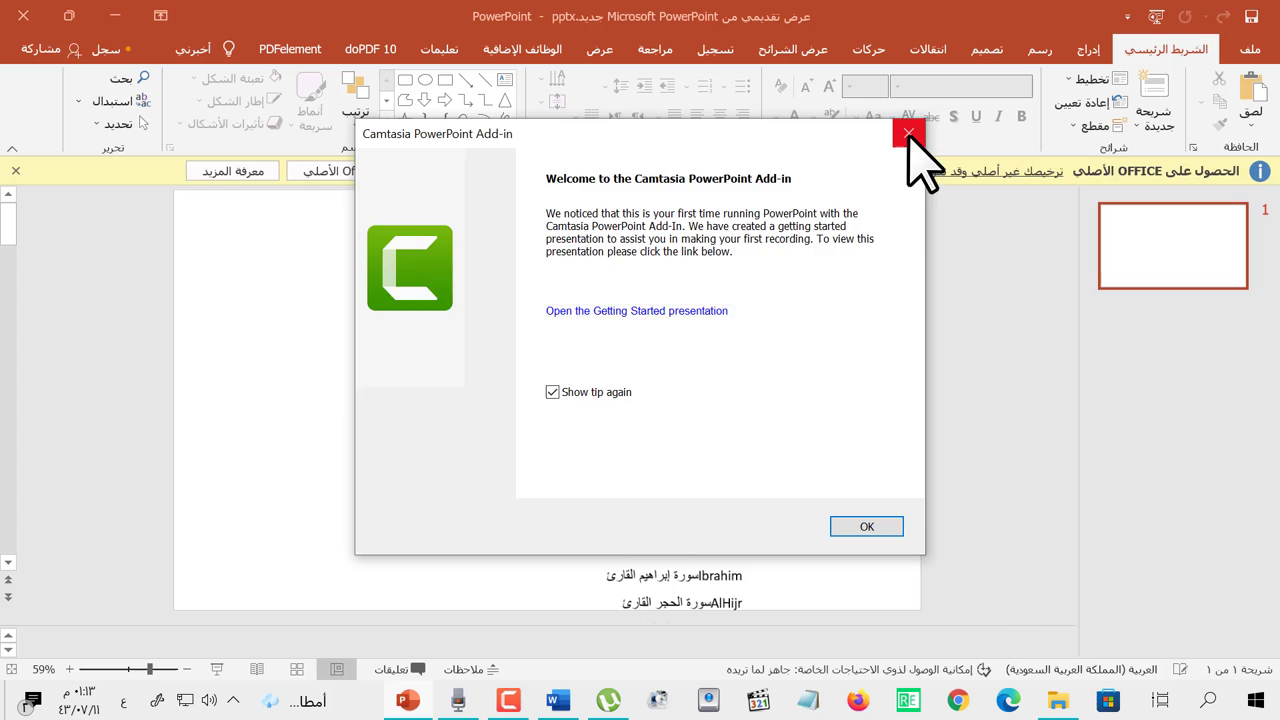
pyautogui.click(908, 133)
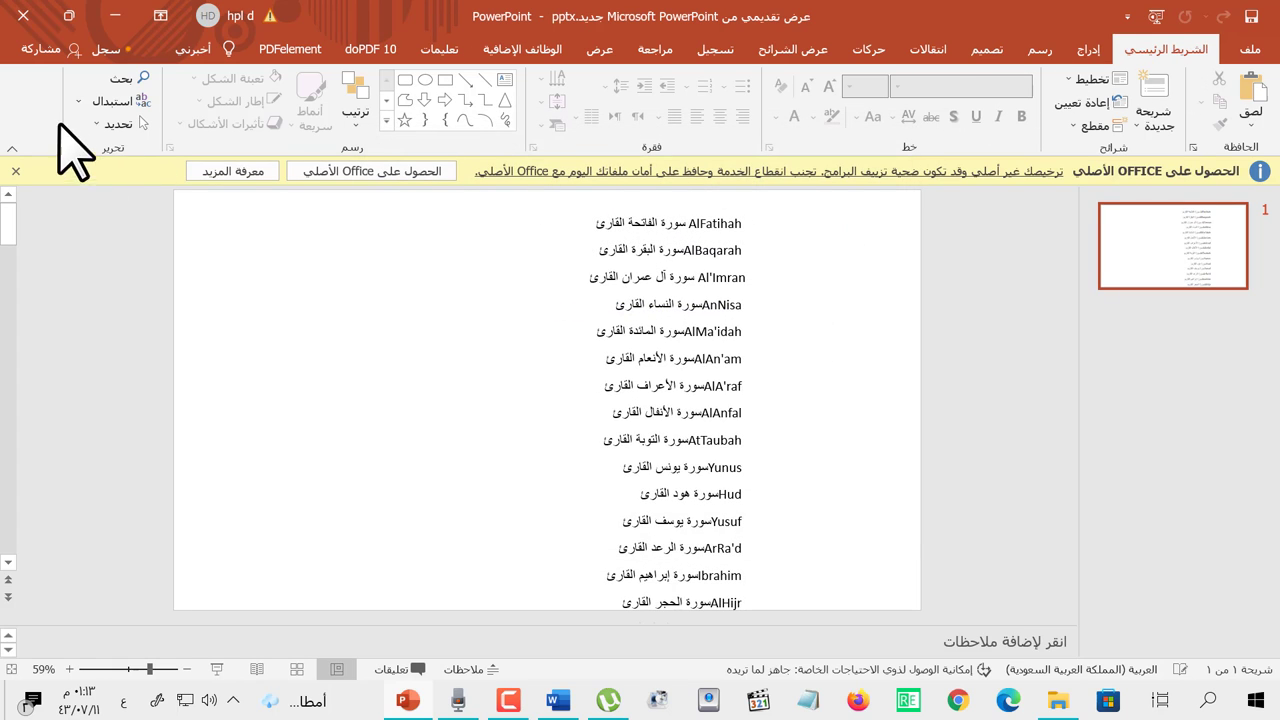
# - Replace all 114 occurrences of سورة on the slide with ١١٢
pyautogui.click(112, 101)
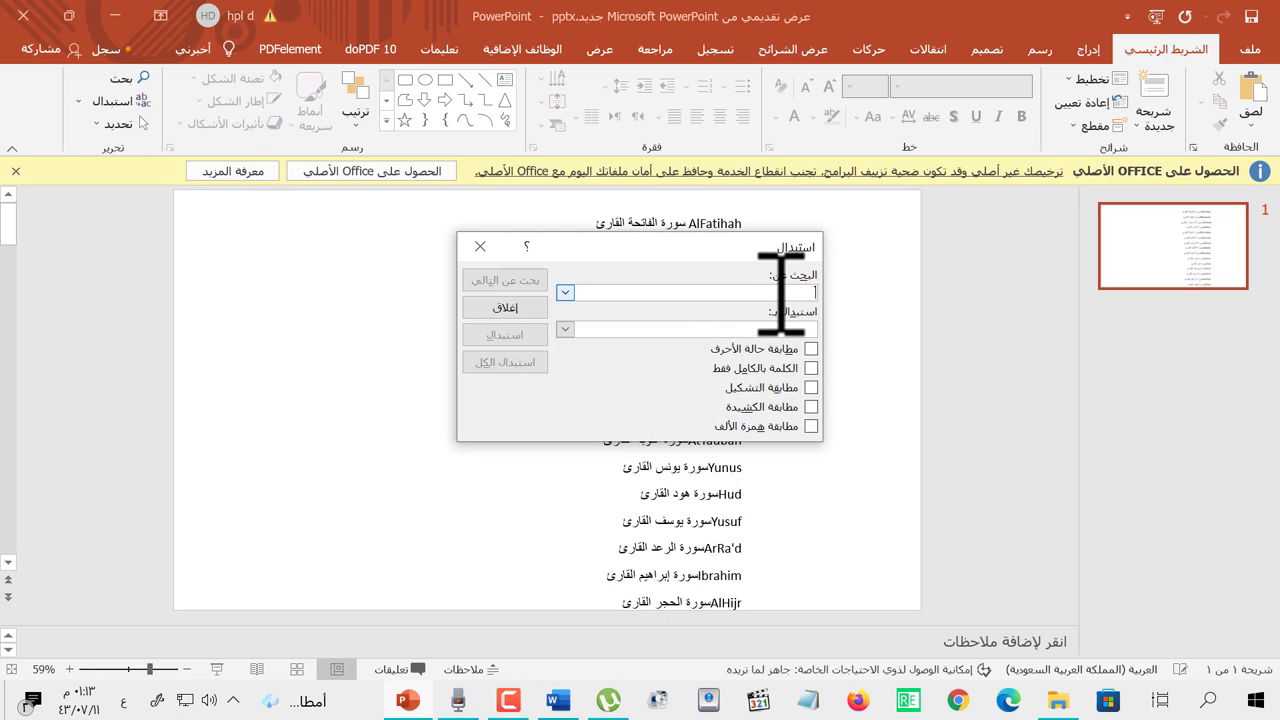
pyautogui.write('سورة')
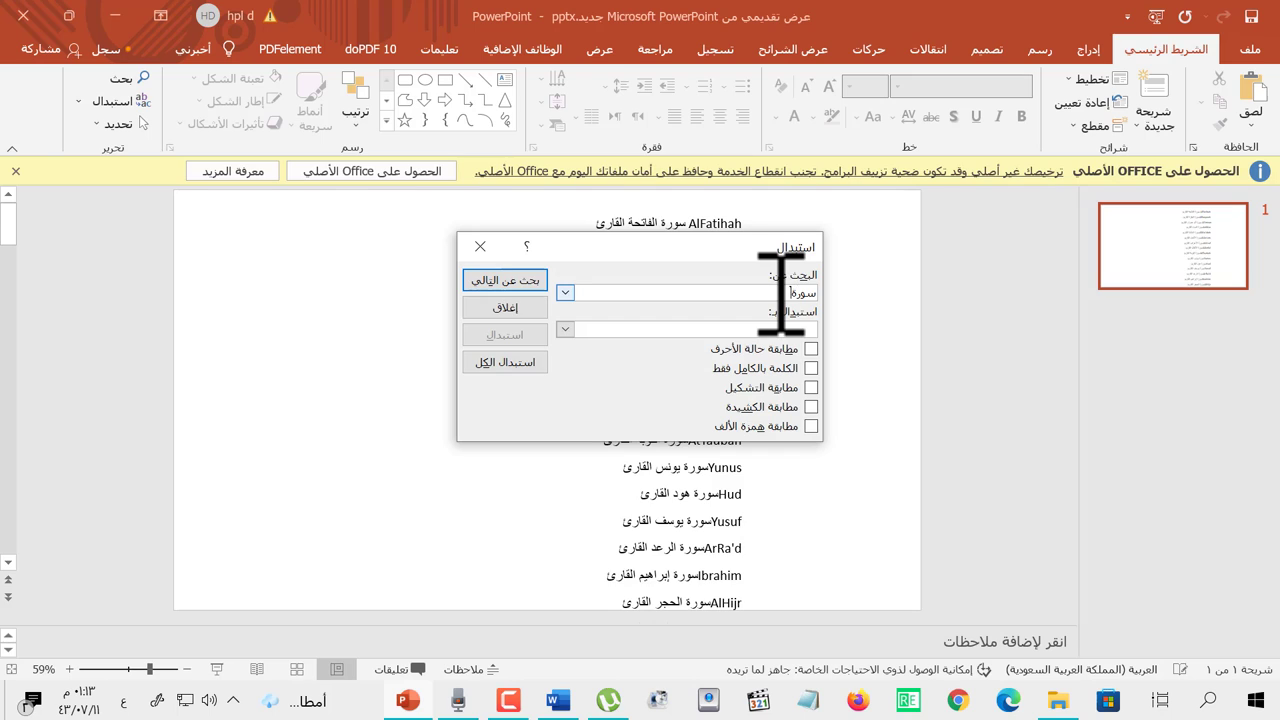
pyautogui.click(800, 328)
pyautogui.write('١١٢')
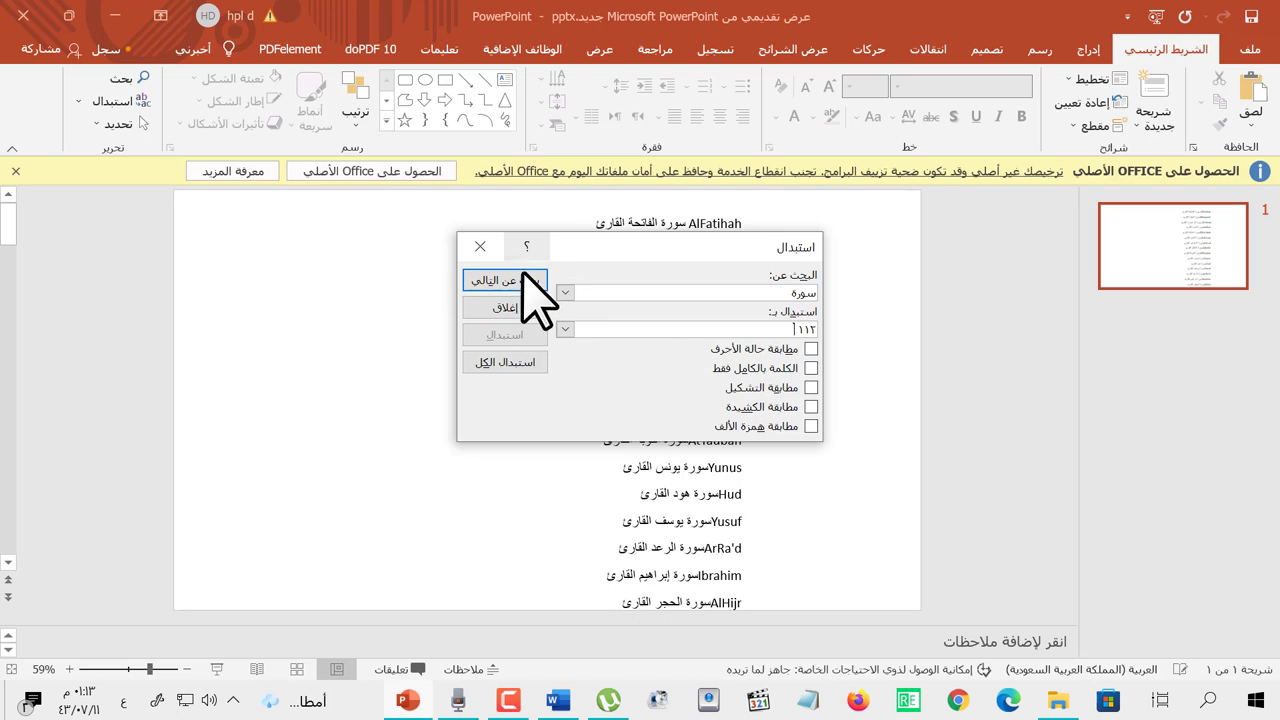
pyautogui.click(517, 362)
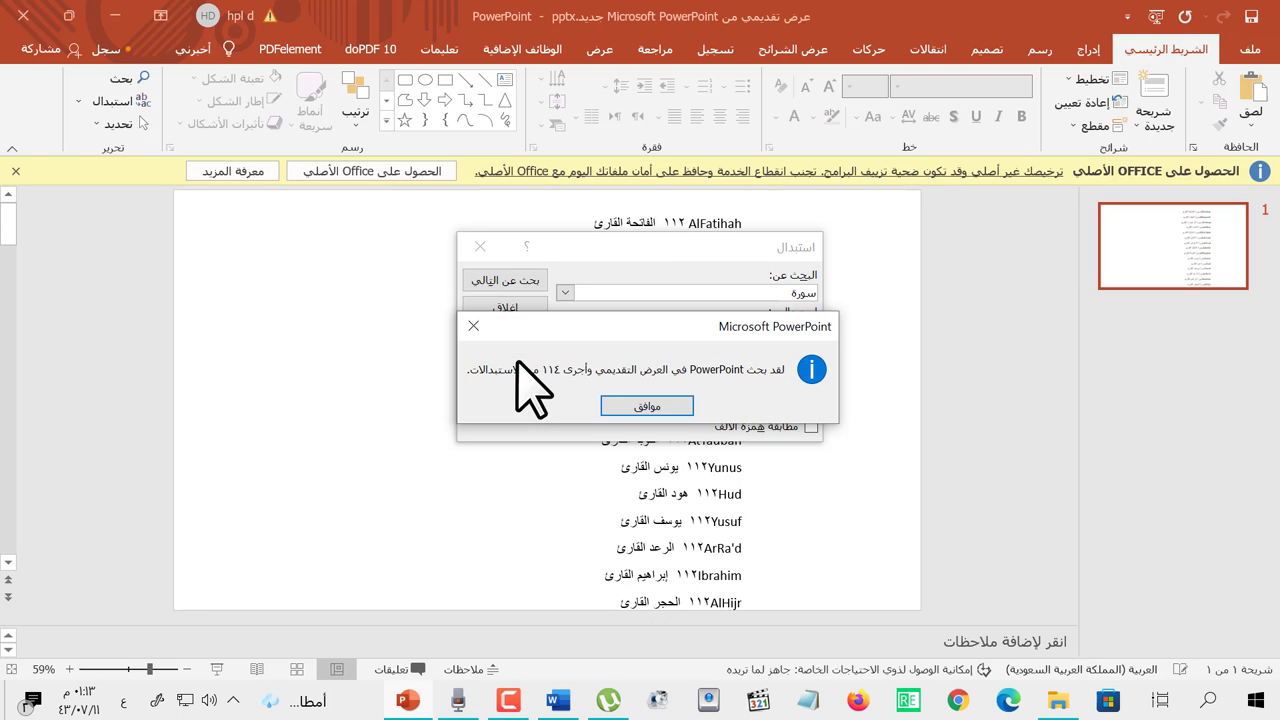
pyautogui.click(650, 404)
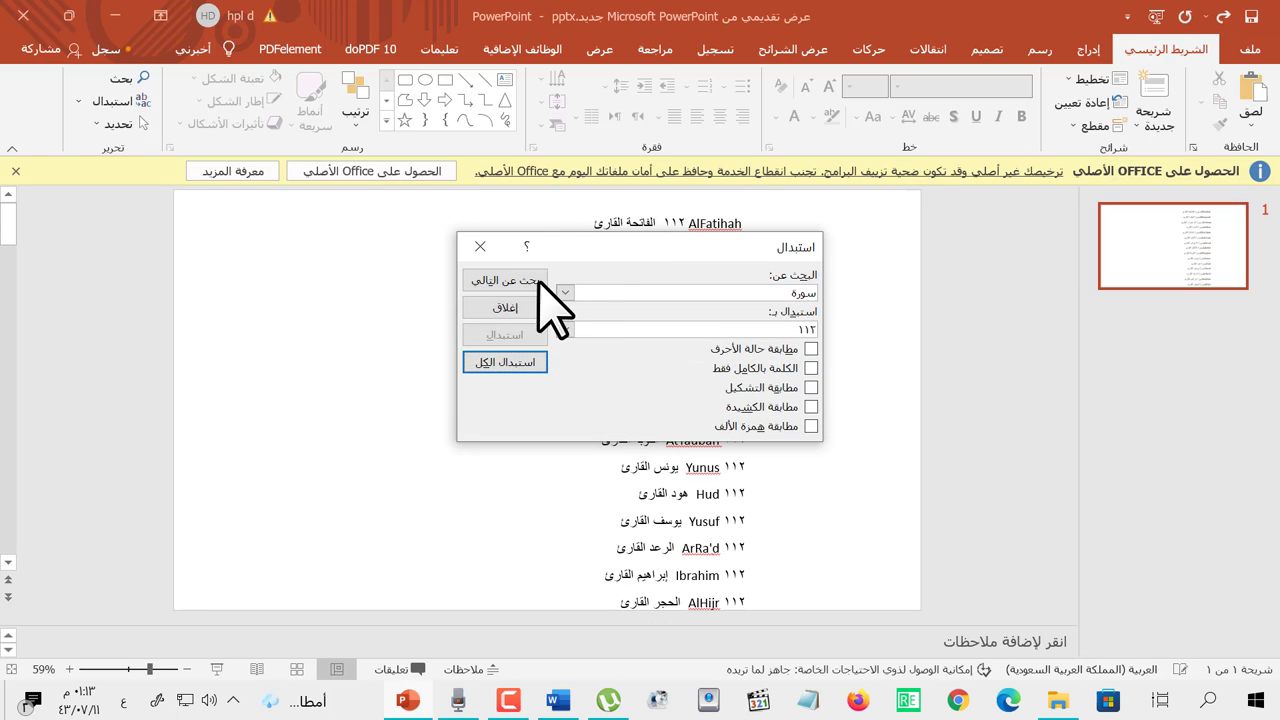
pyautogui.click(480, 246)
pyautogui.scroll(-1, 688, 340)
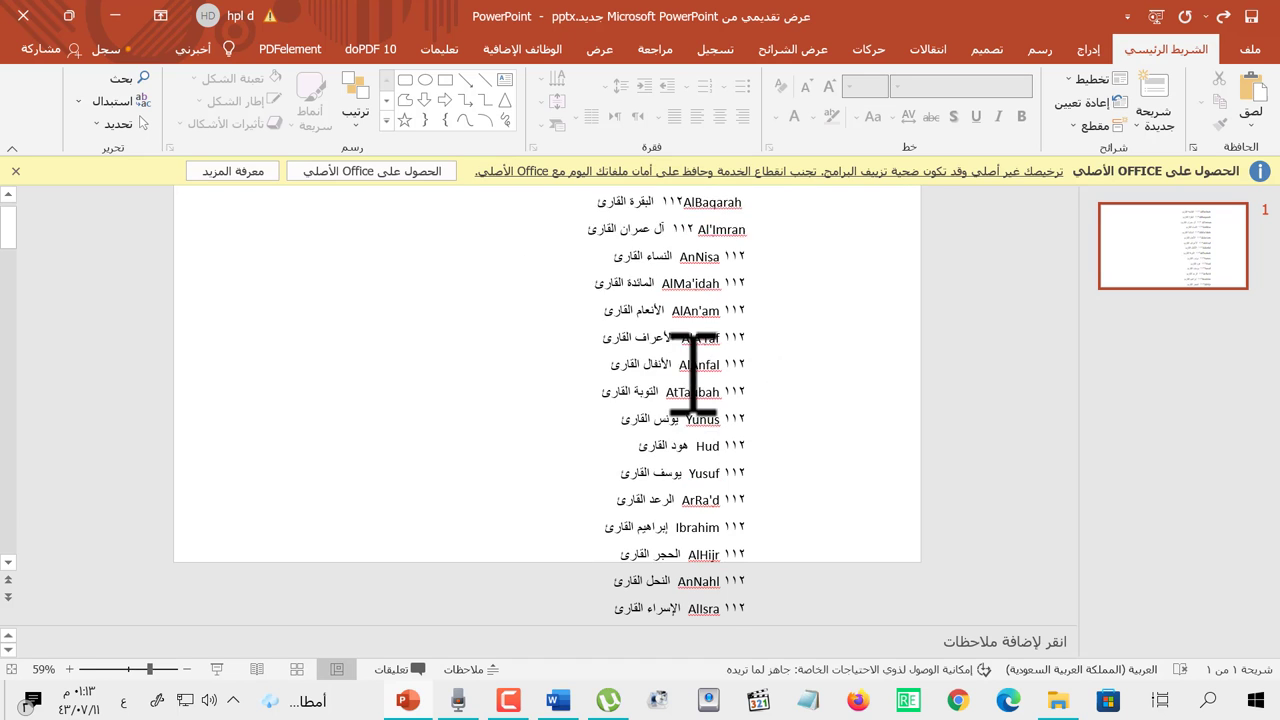
pyautogui.scroll(-2, 695, 357)
pyautogui.scroll(-3, 697, 357)
pyautogui.scroll(-8, 697, 357)
pyautogui.scroll(-2, 700, 360)
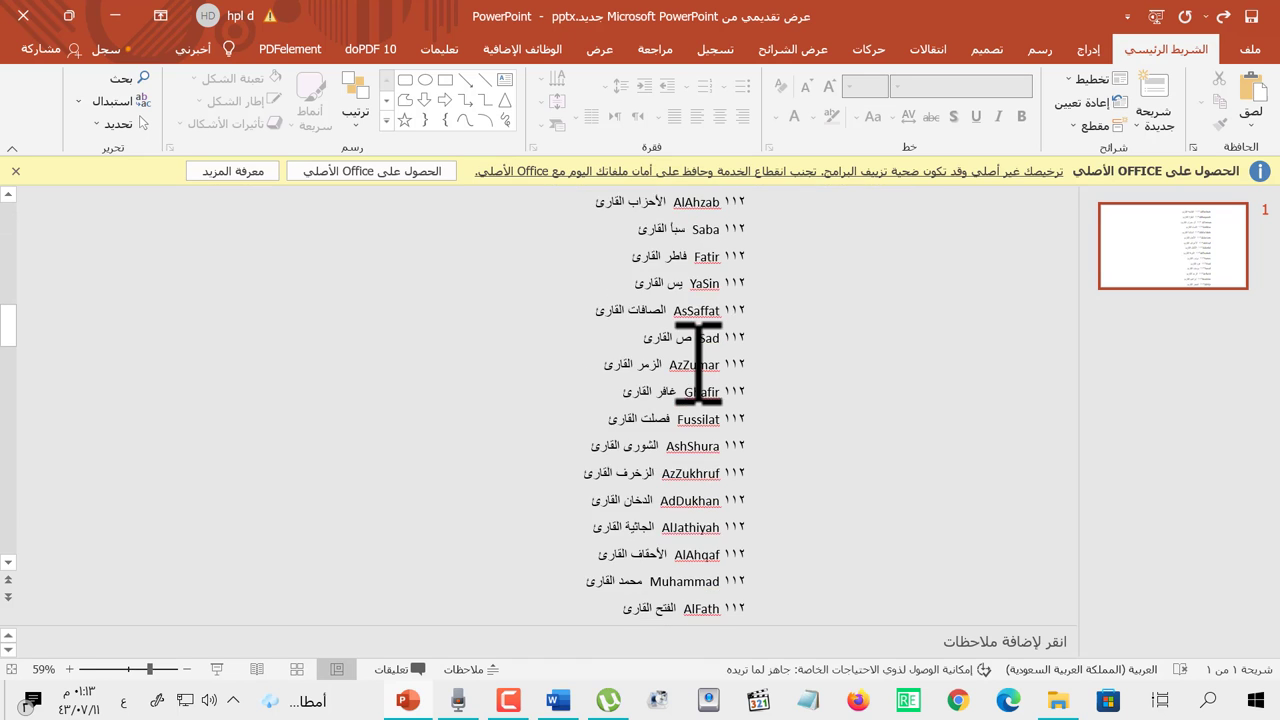
pyautogui.scroll(-3, 700, 340)
pyautogui.scroll(2, 702, 360)
pyautogui.scroll(4, 705, 367)
pyautogui.scroll(3, 690, 300)
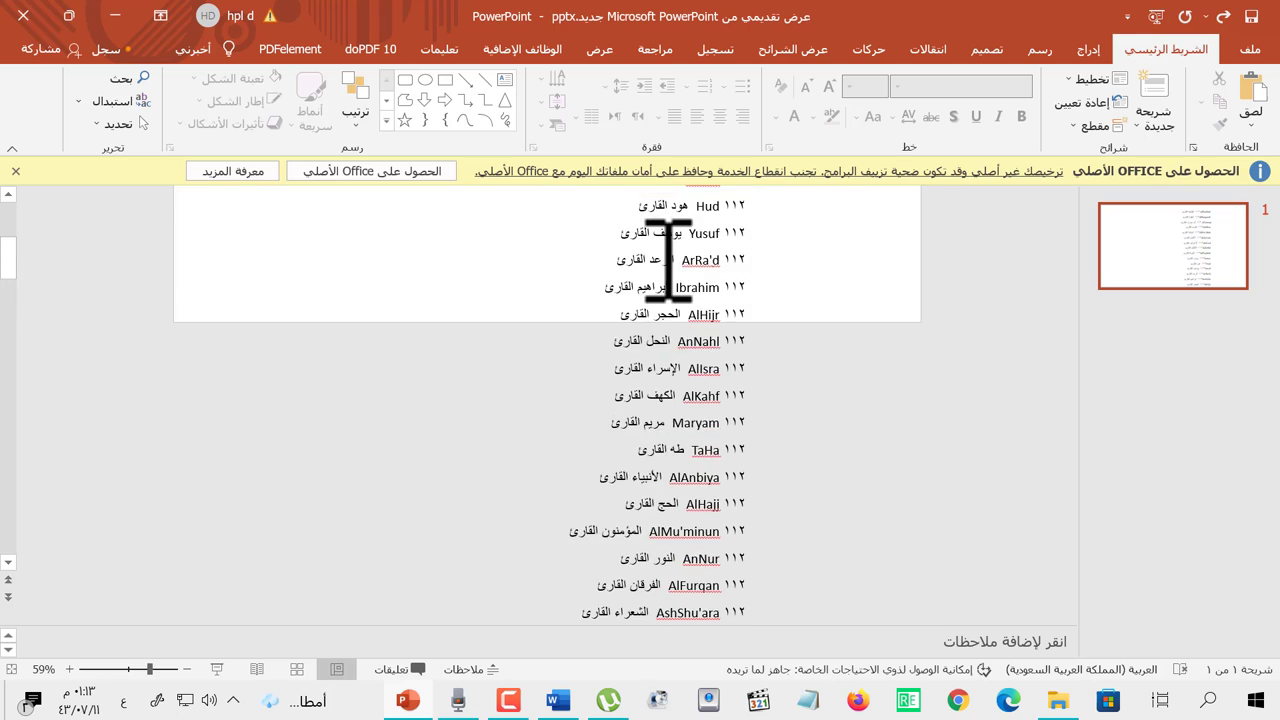
pyautogui.scroll(5, 670, 258)
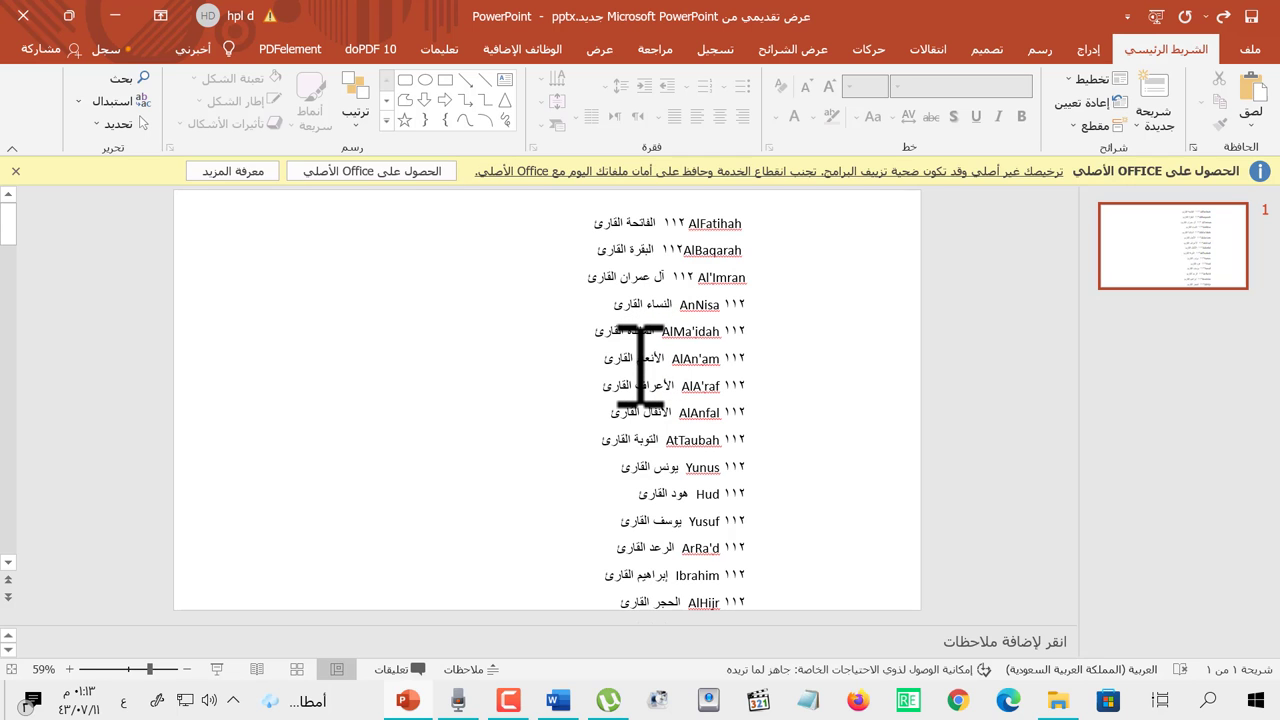
pyautogui.click(458, 700)
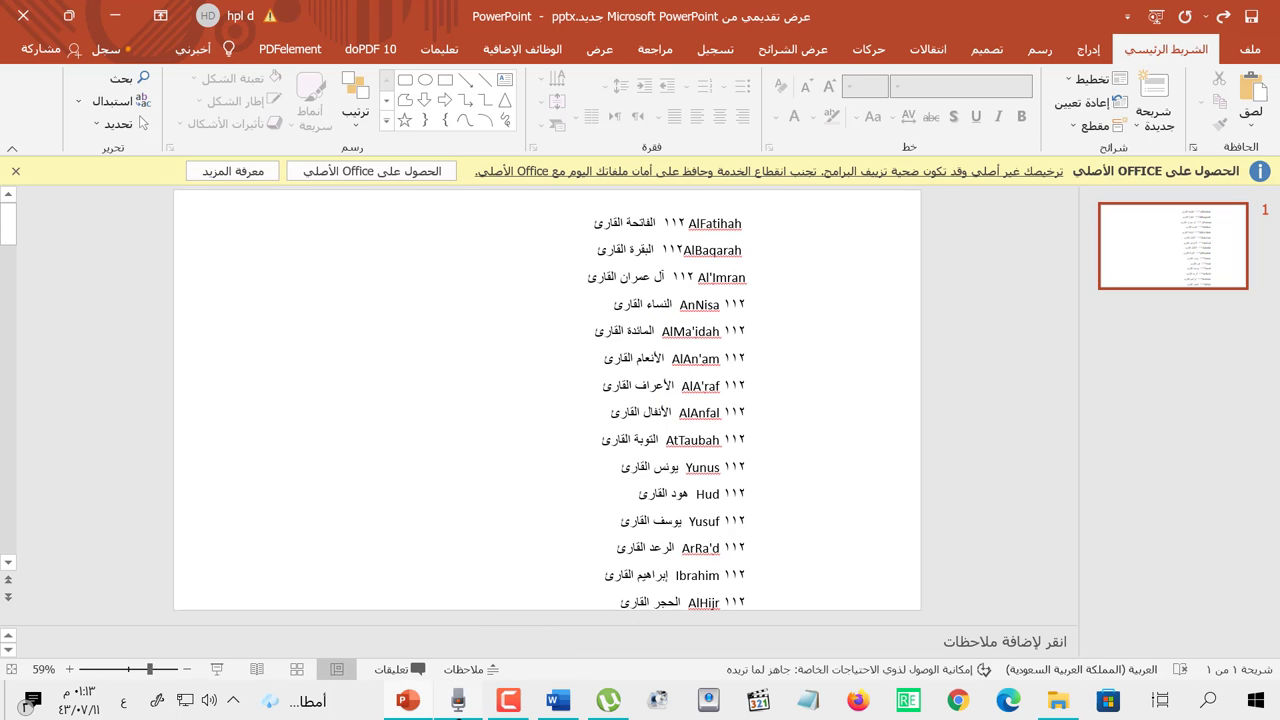